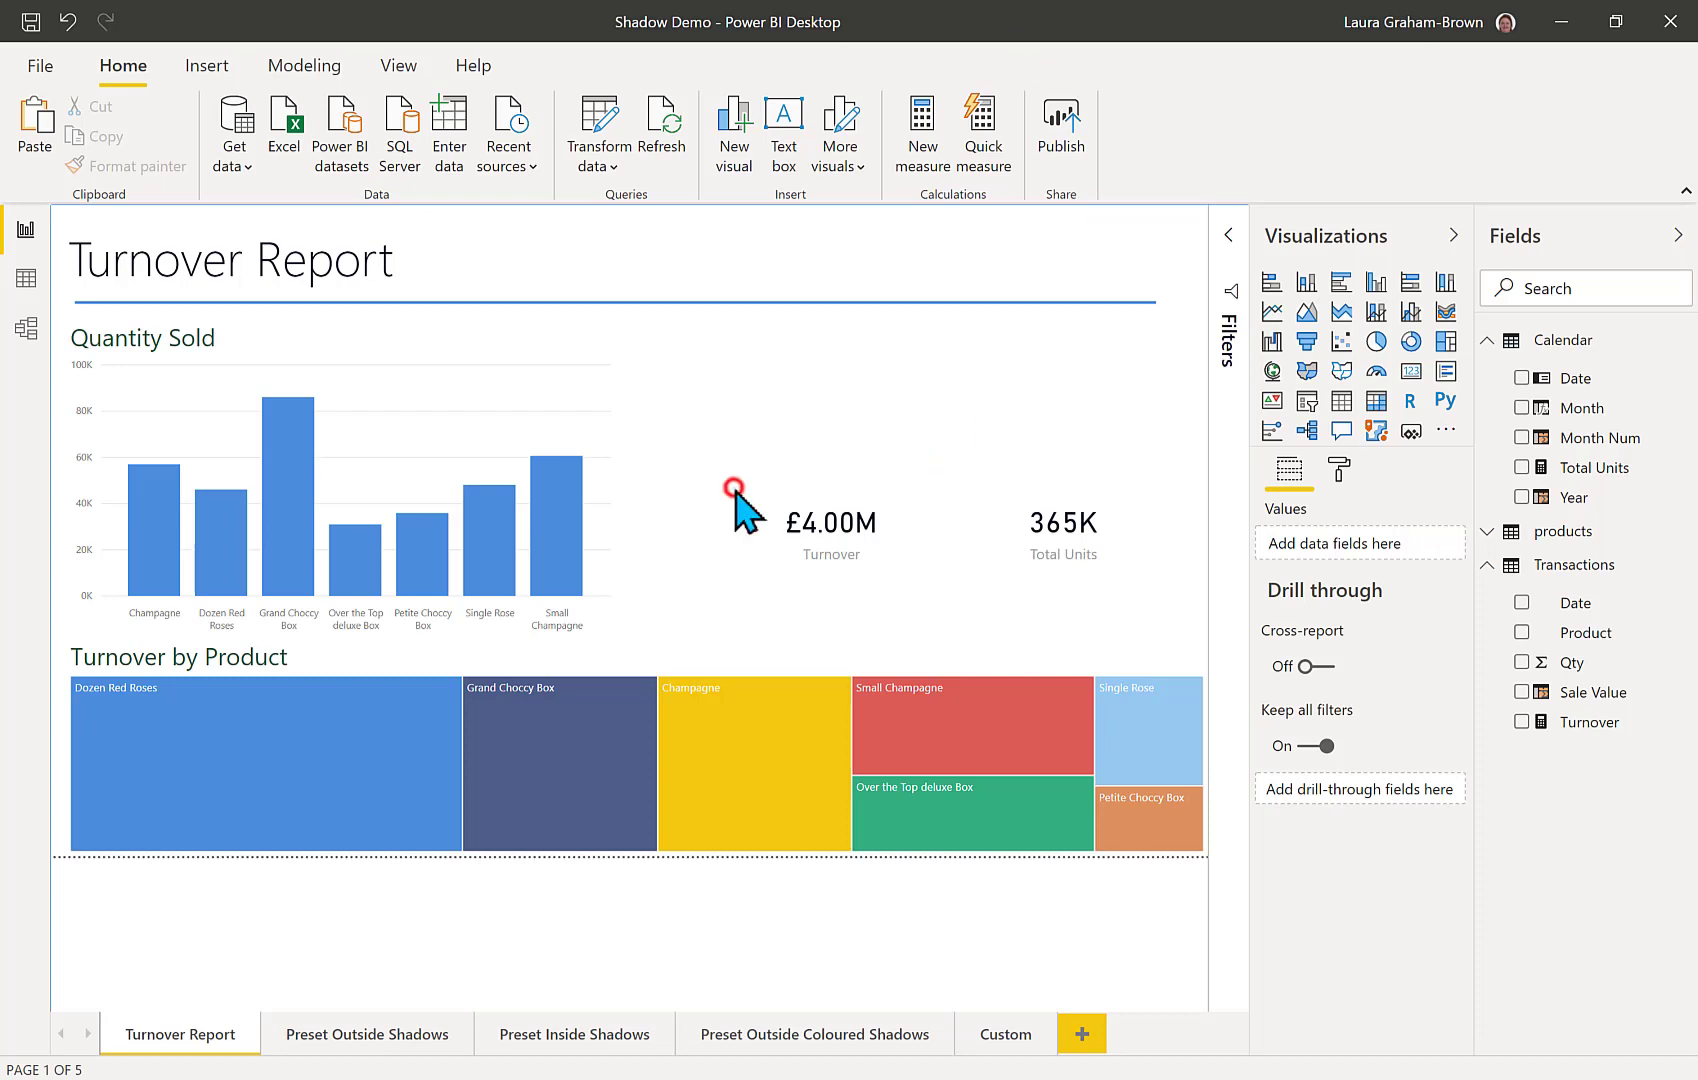
- Turn on the shadow for both the Turnover and Total Units cards on the Turnover Report page
drag(690, 402, 1191, 634)
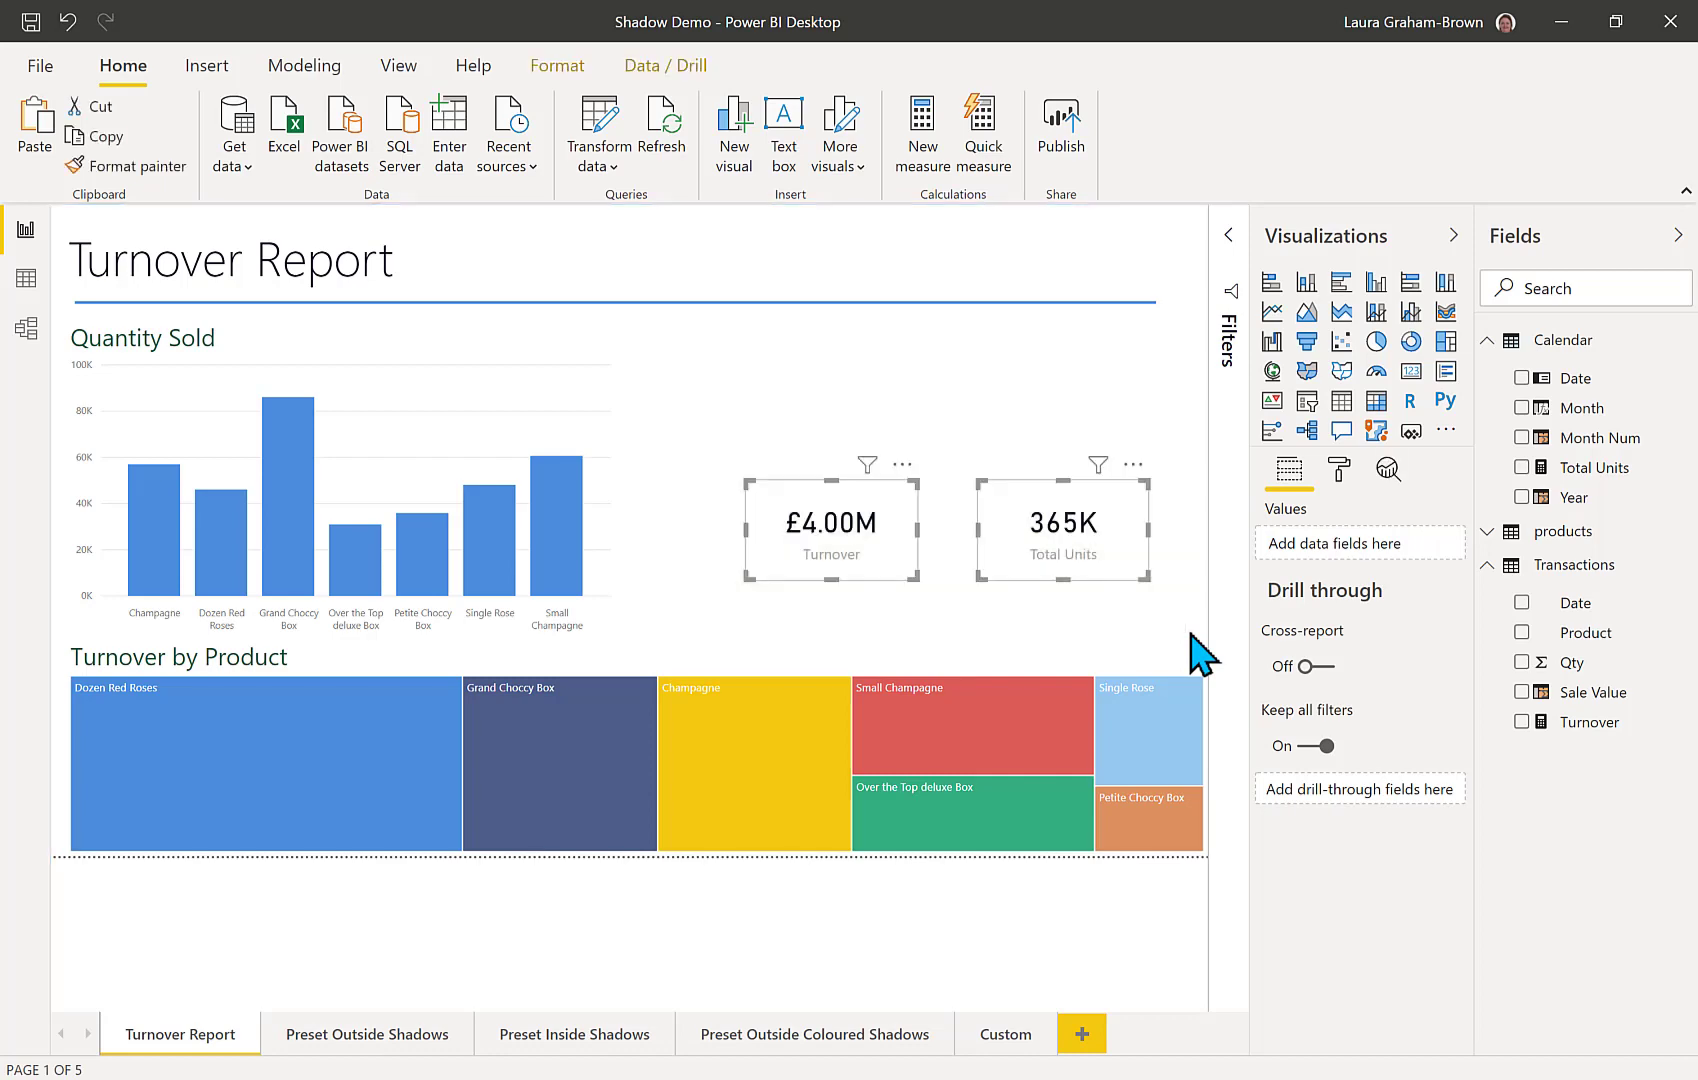
click(1346, 463)
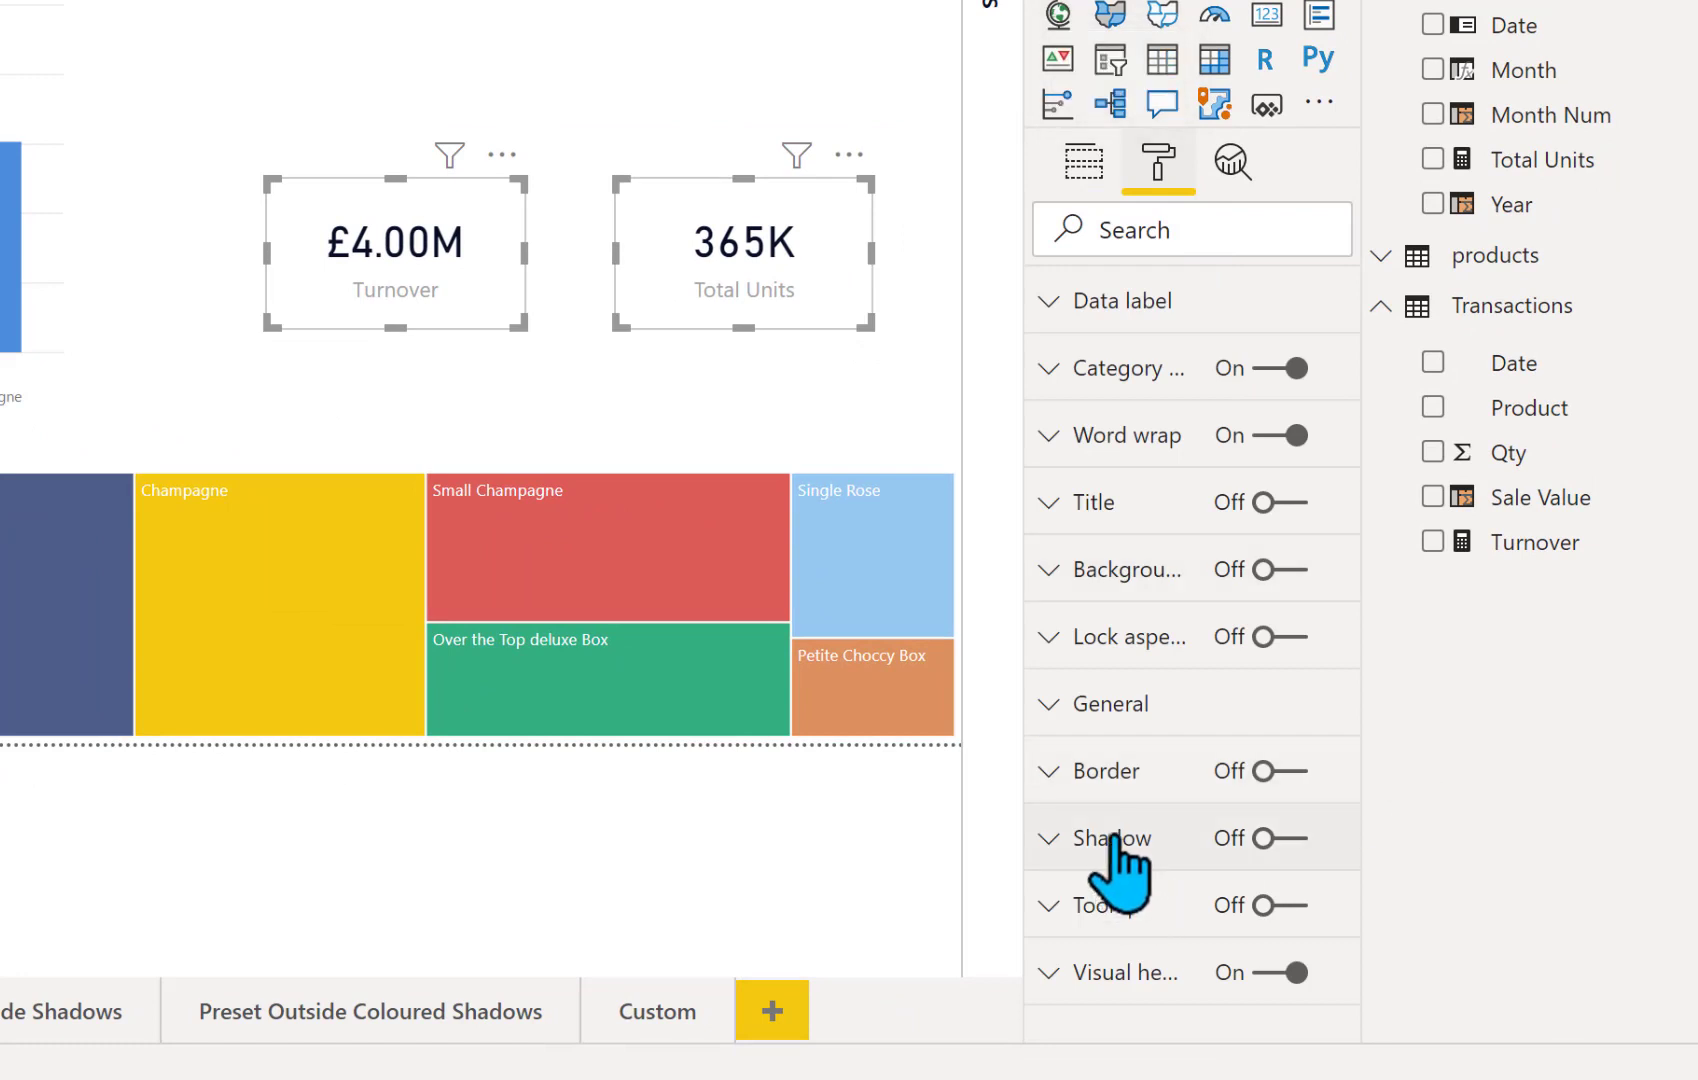
click(1113, 836)
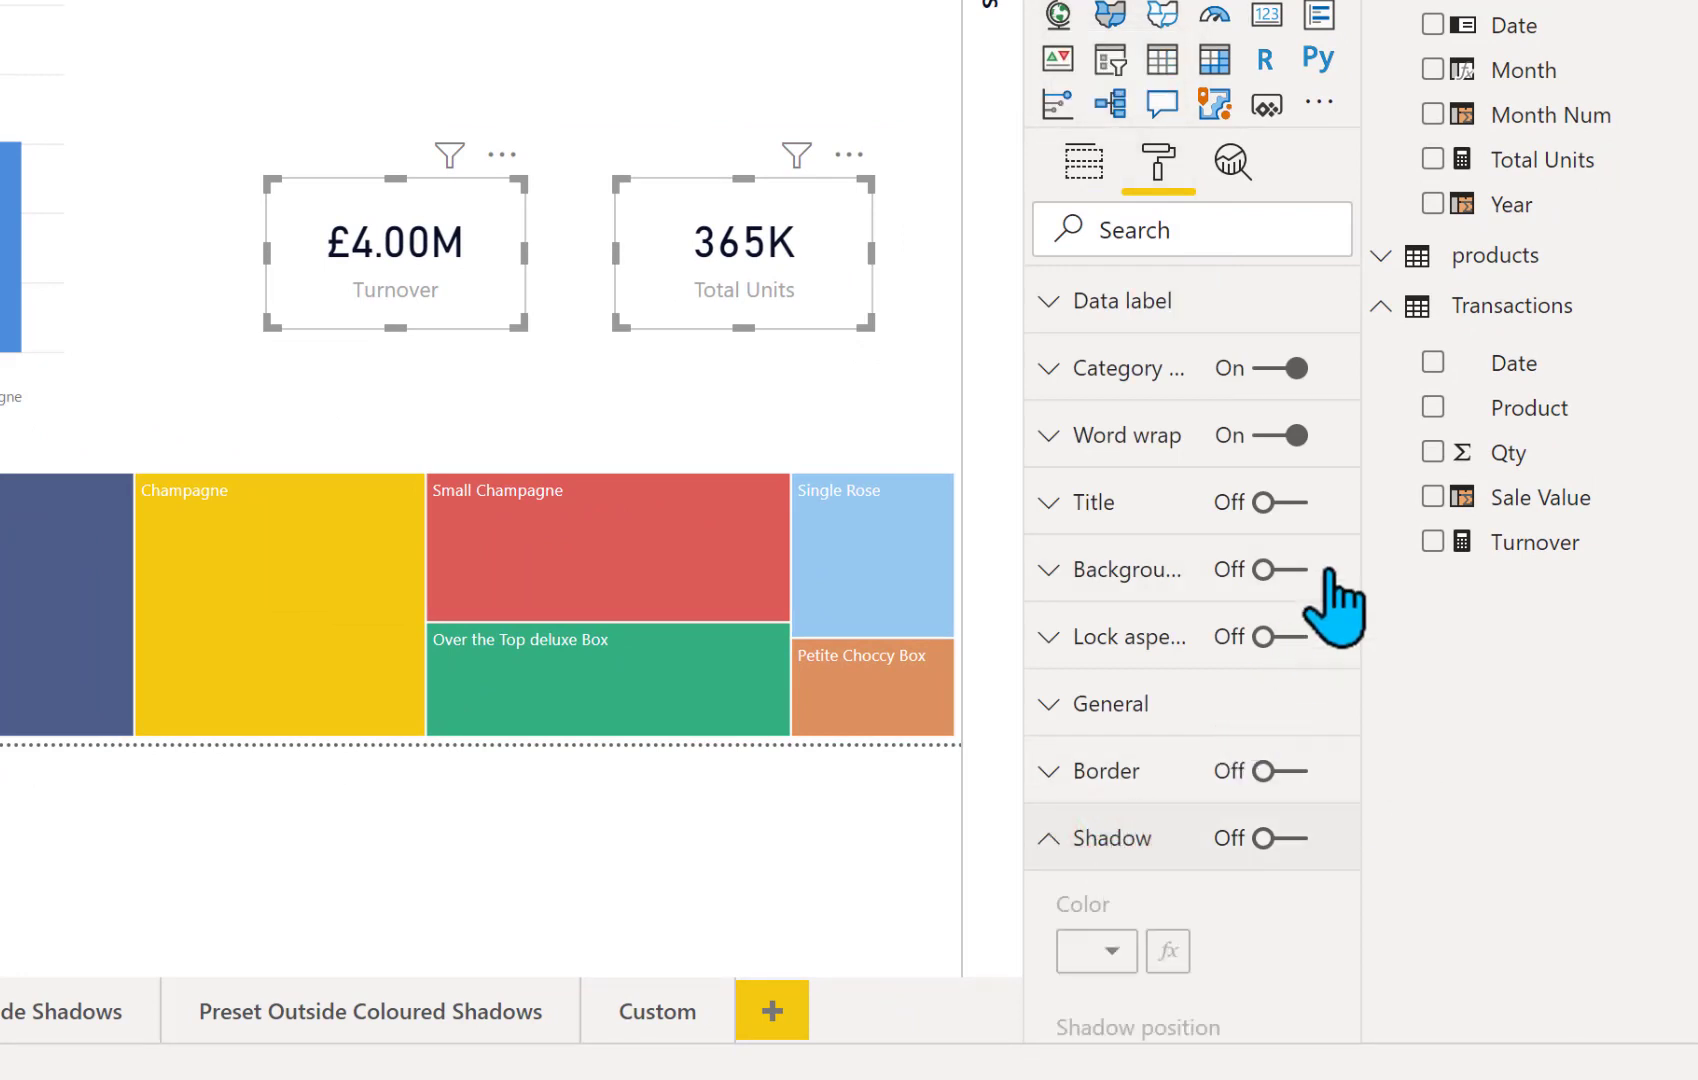
click(1290, 840)
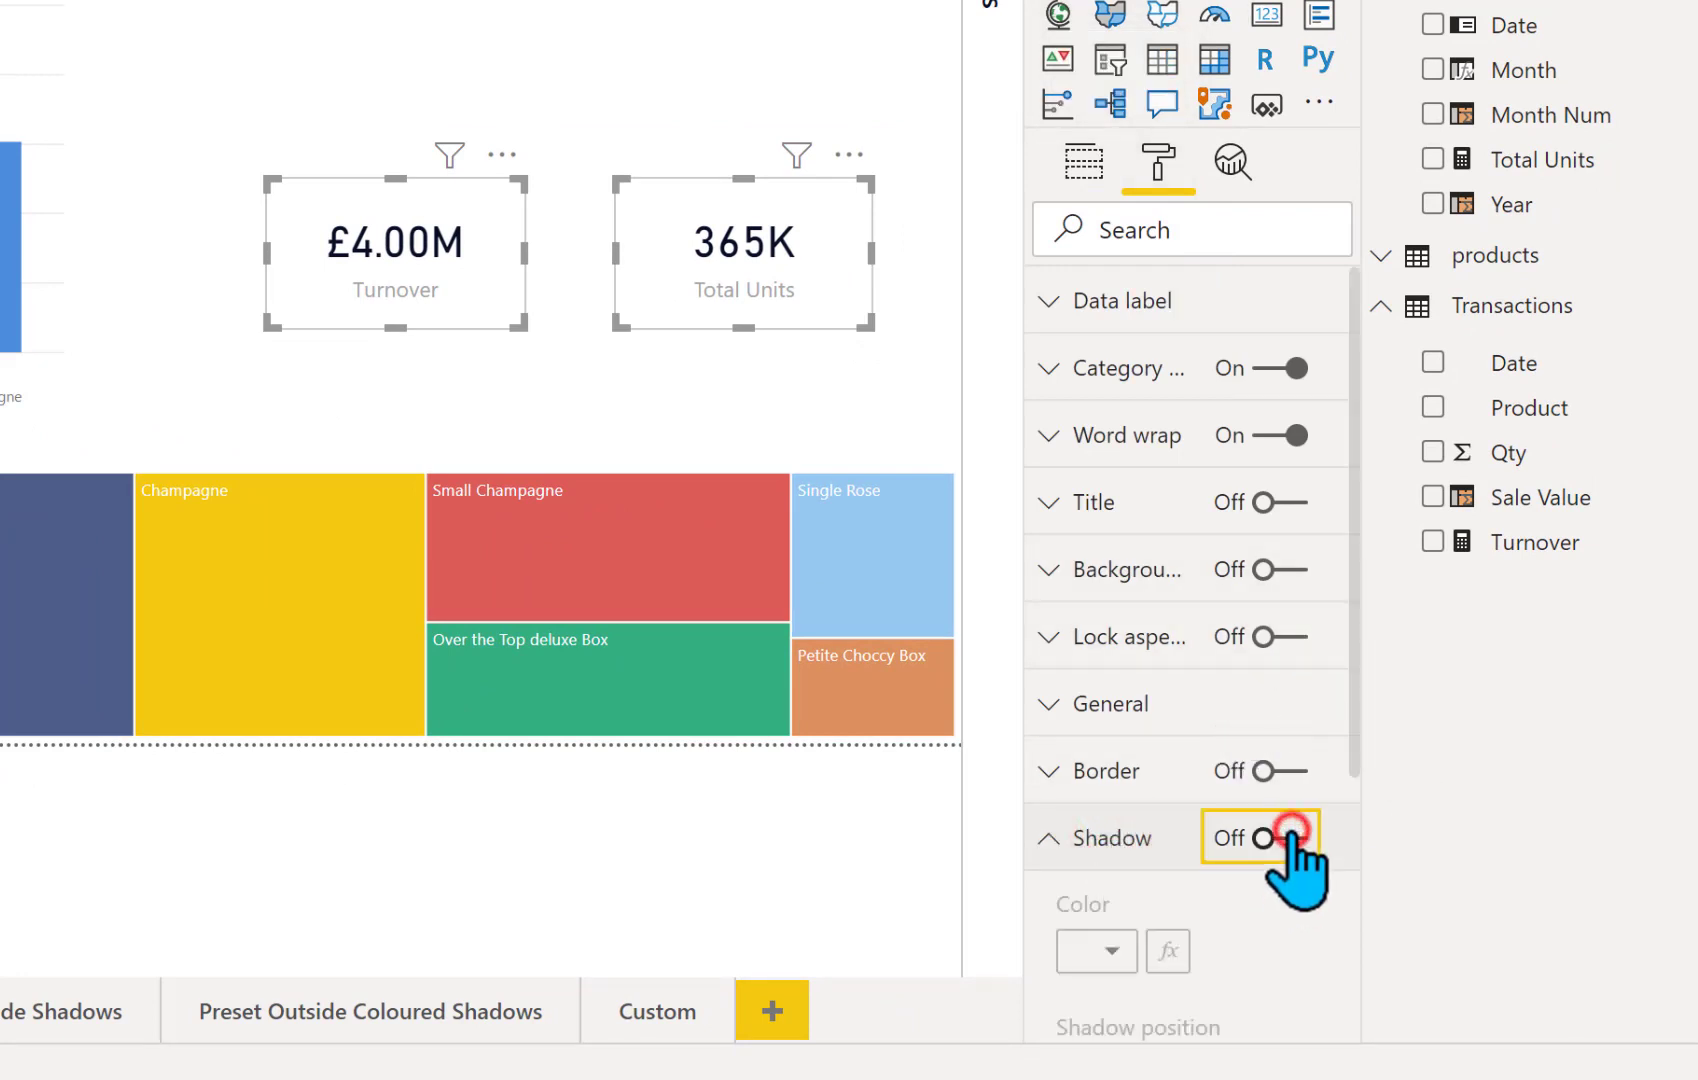
drag(1356, 746, 1357, 1030)
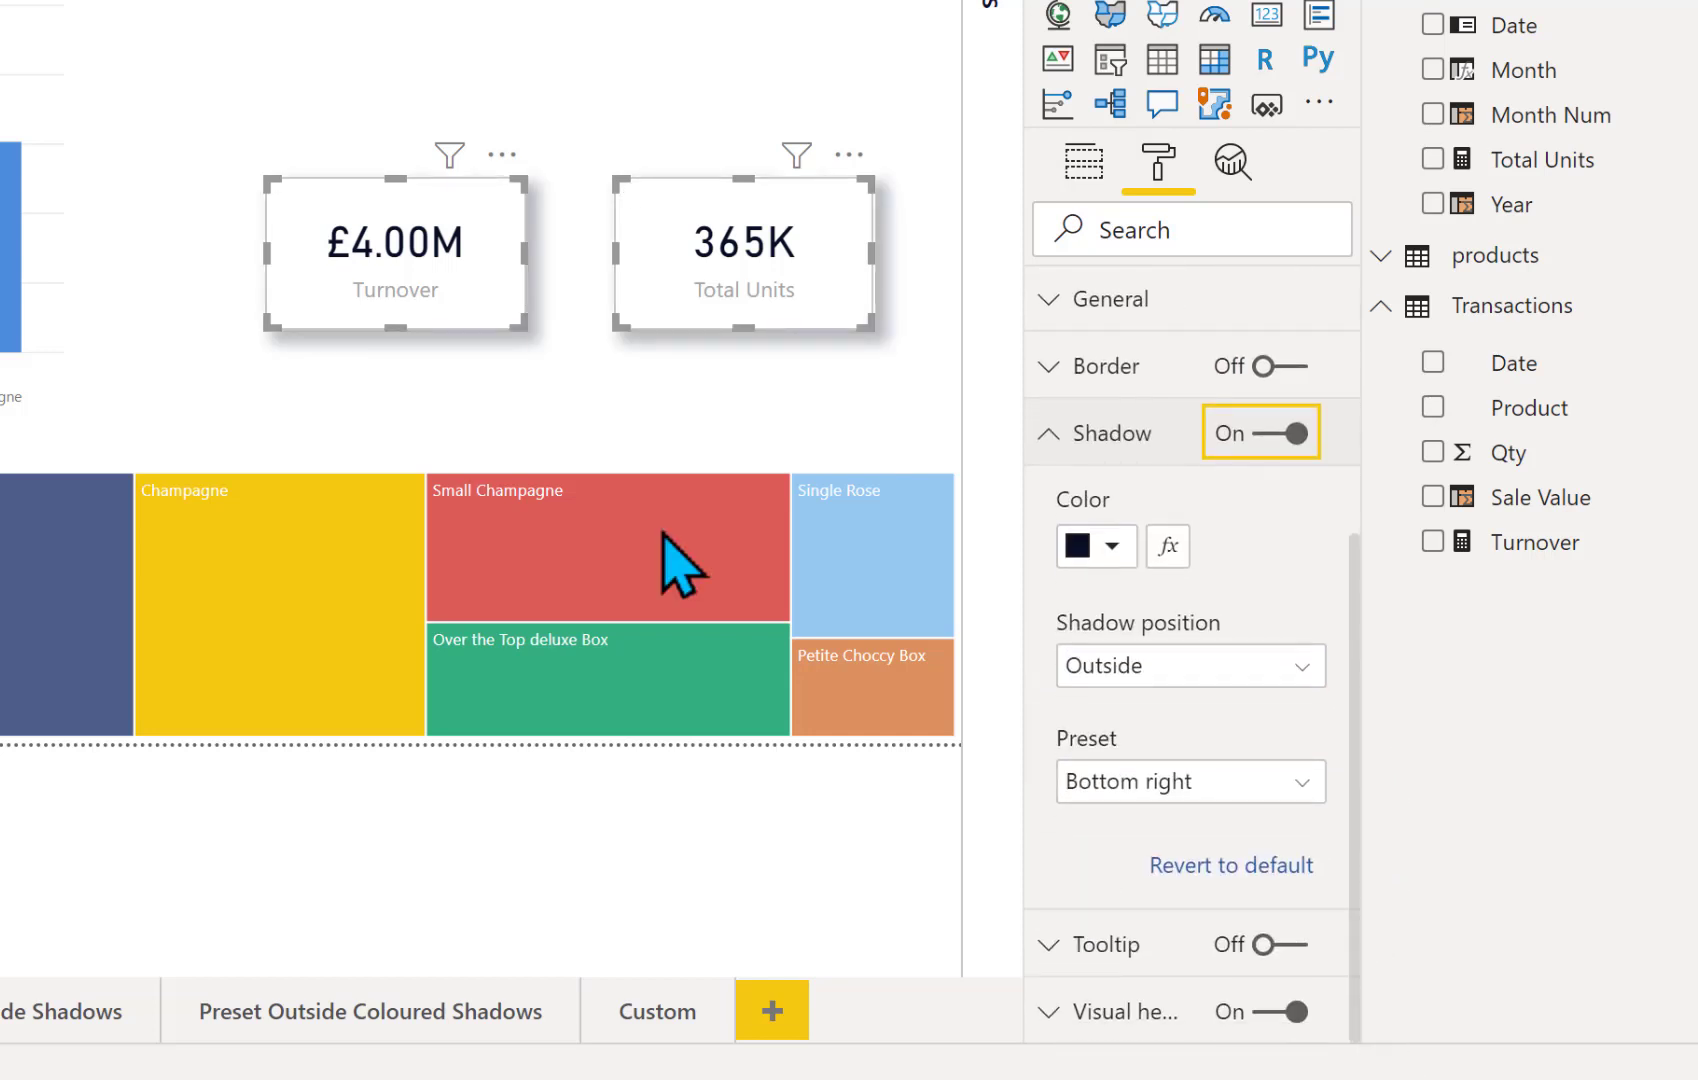
click(577, 6)
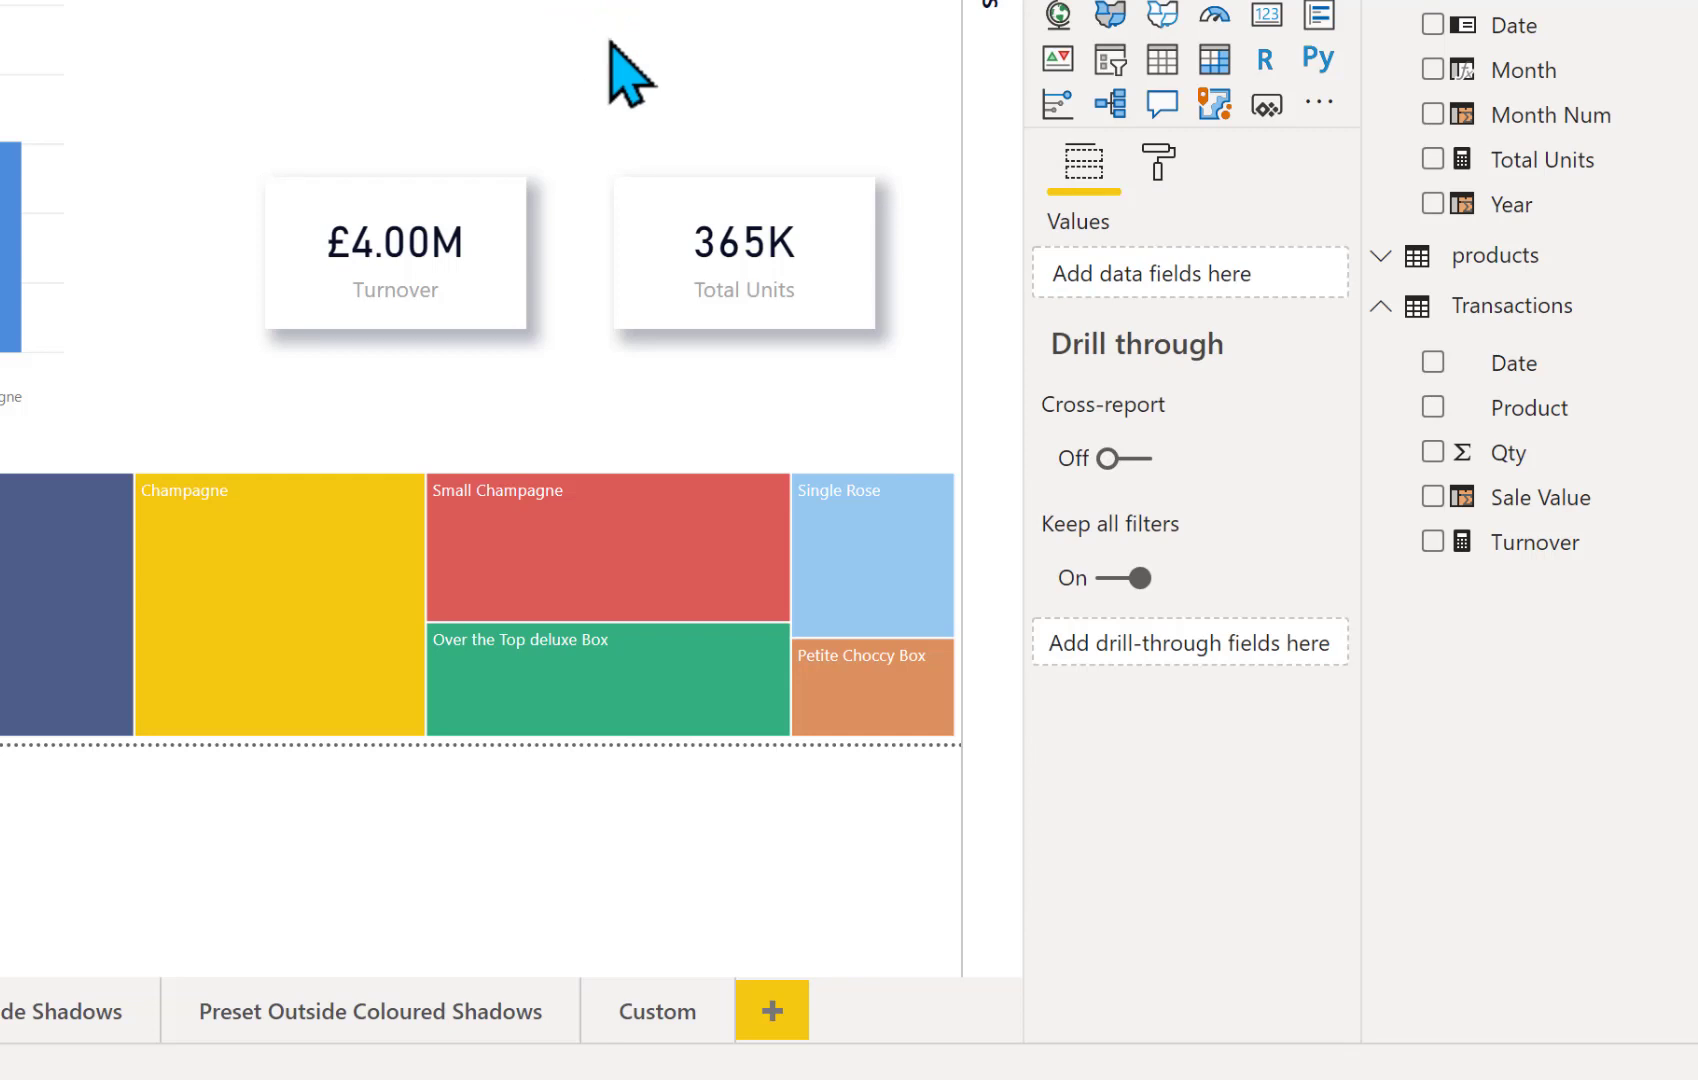
- Change the Total Units card's shadow color to a darker shade of the theme blue
click(862, 272)
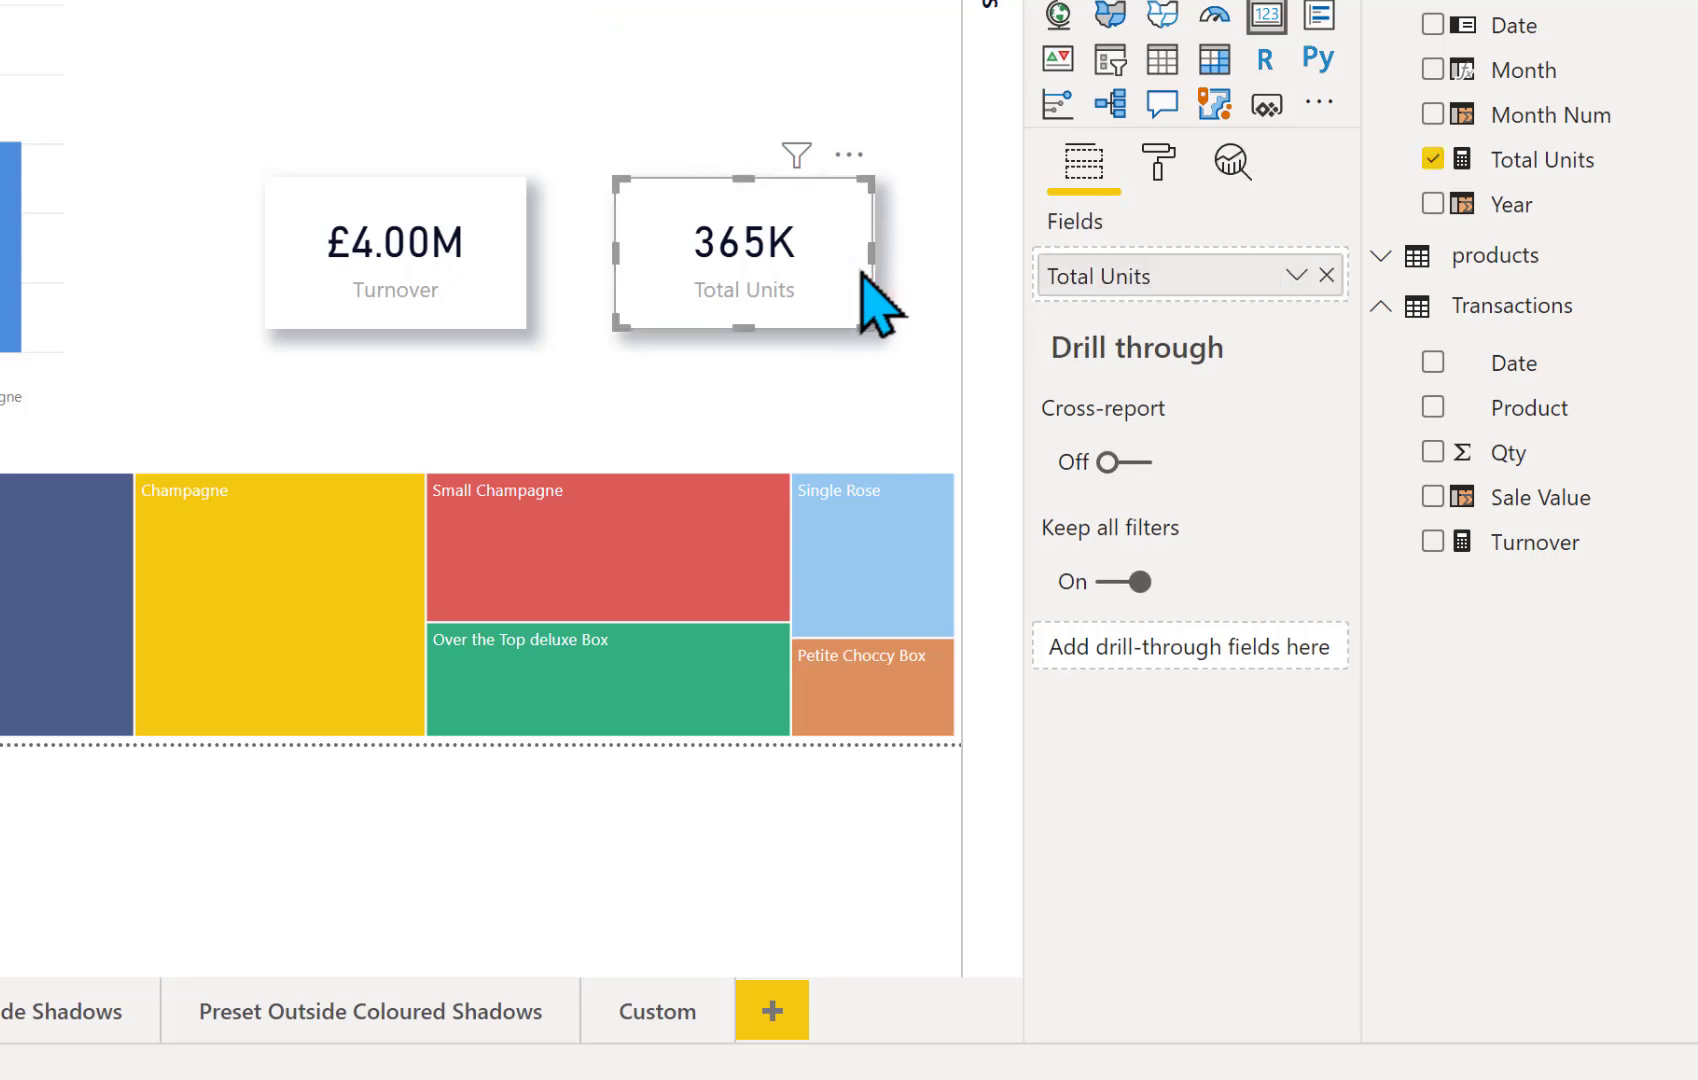
click(1160, 178)
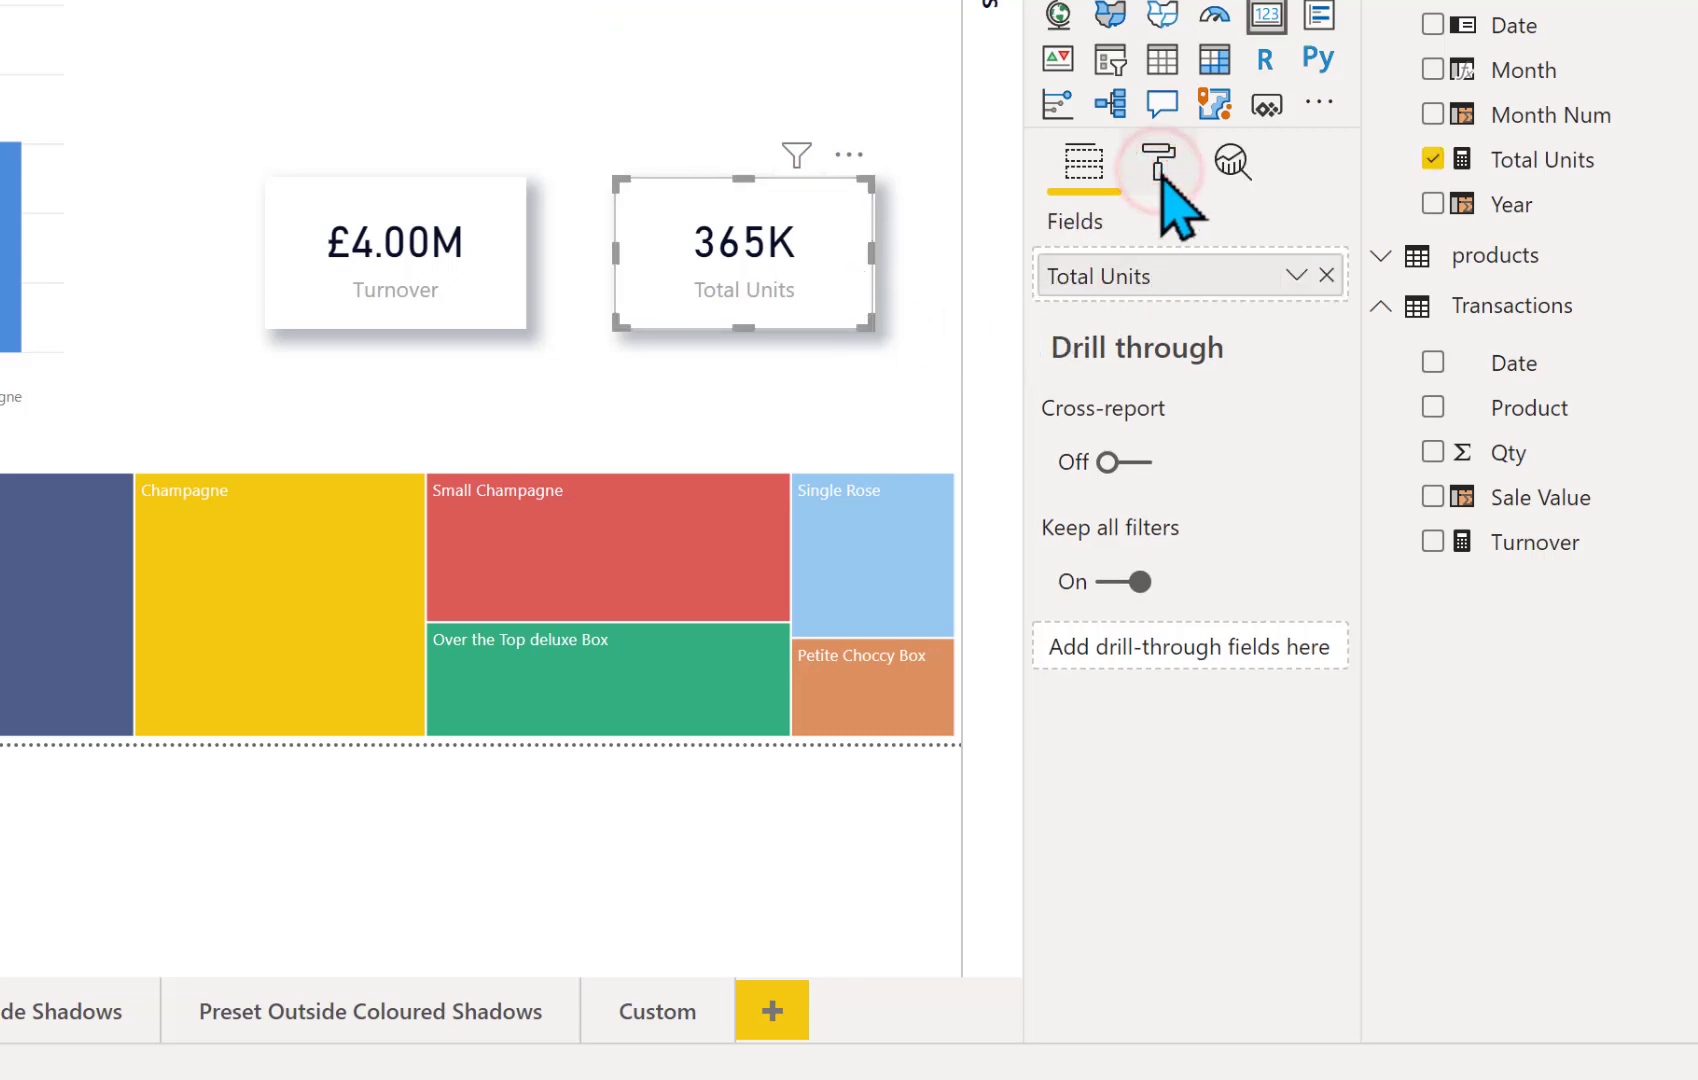
click(1117, 832)
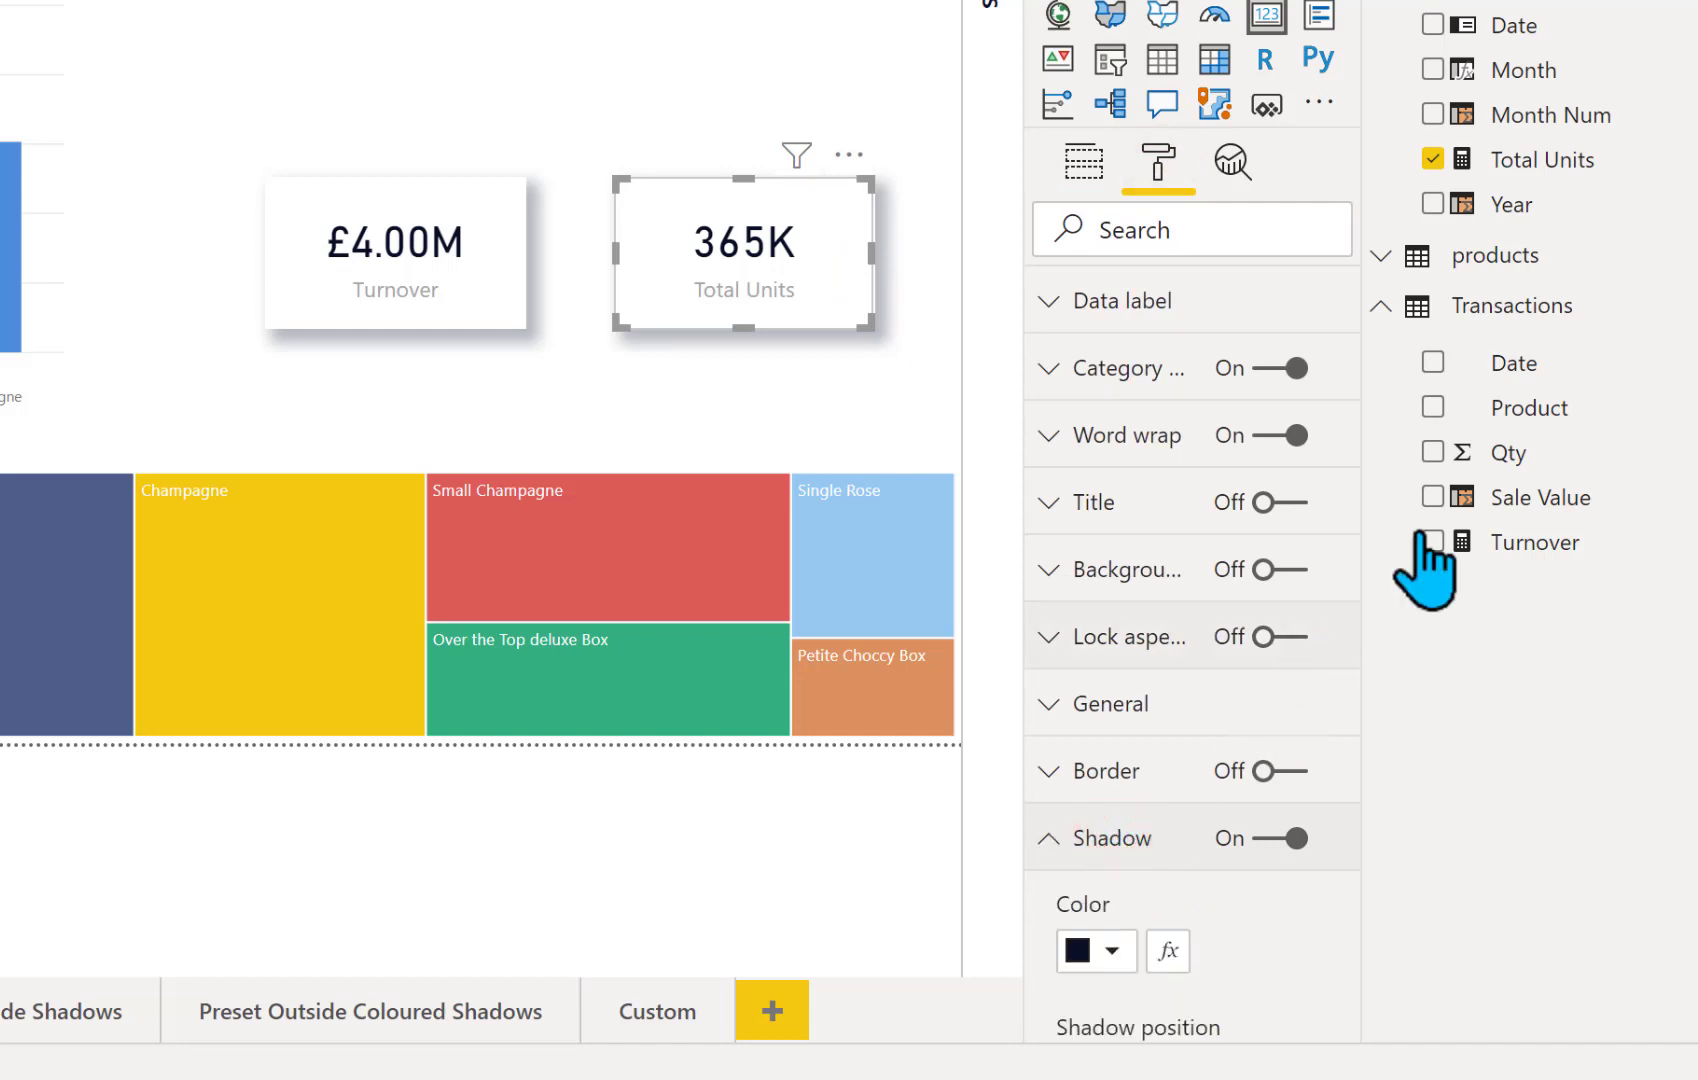
click(1357, 497)
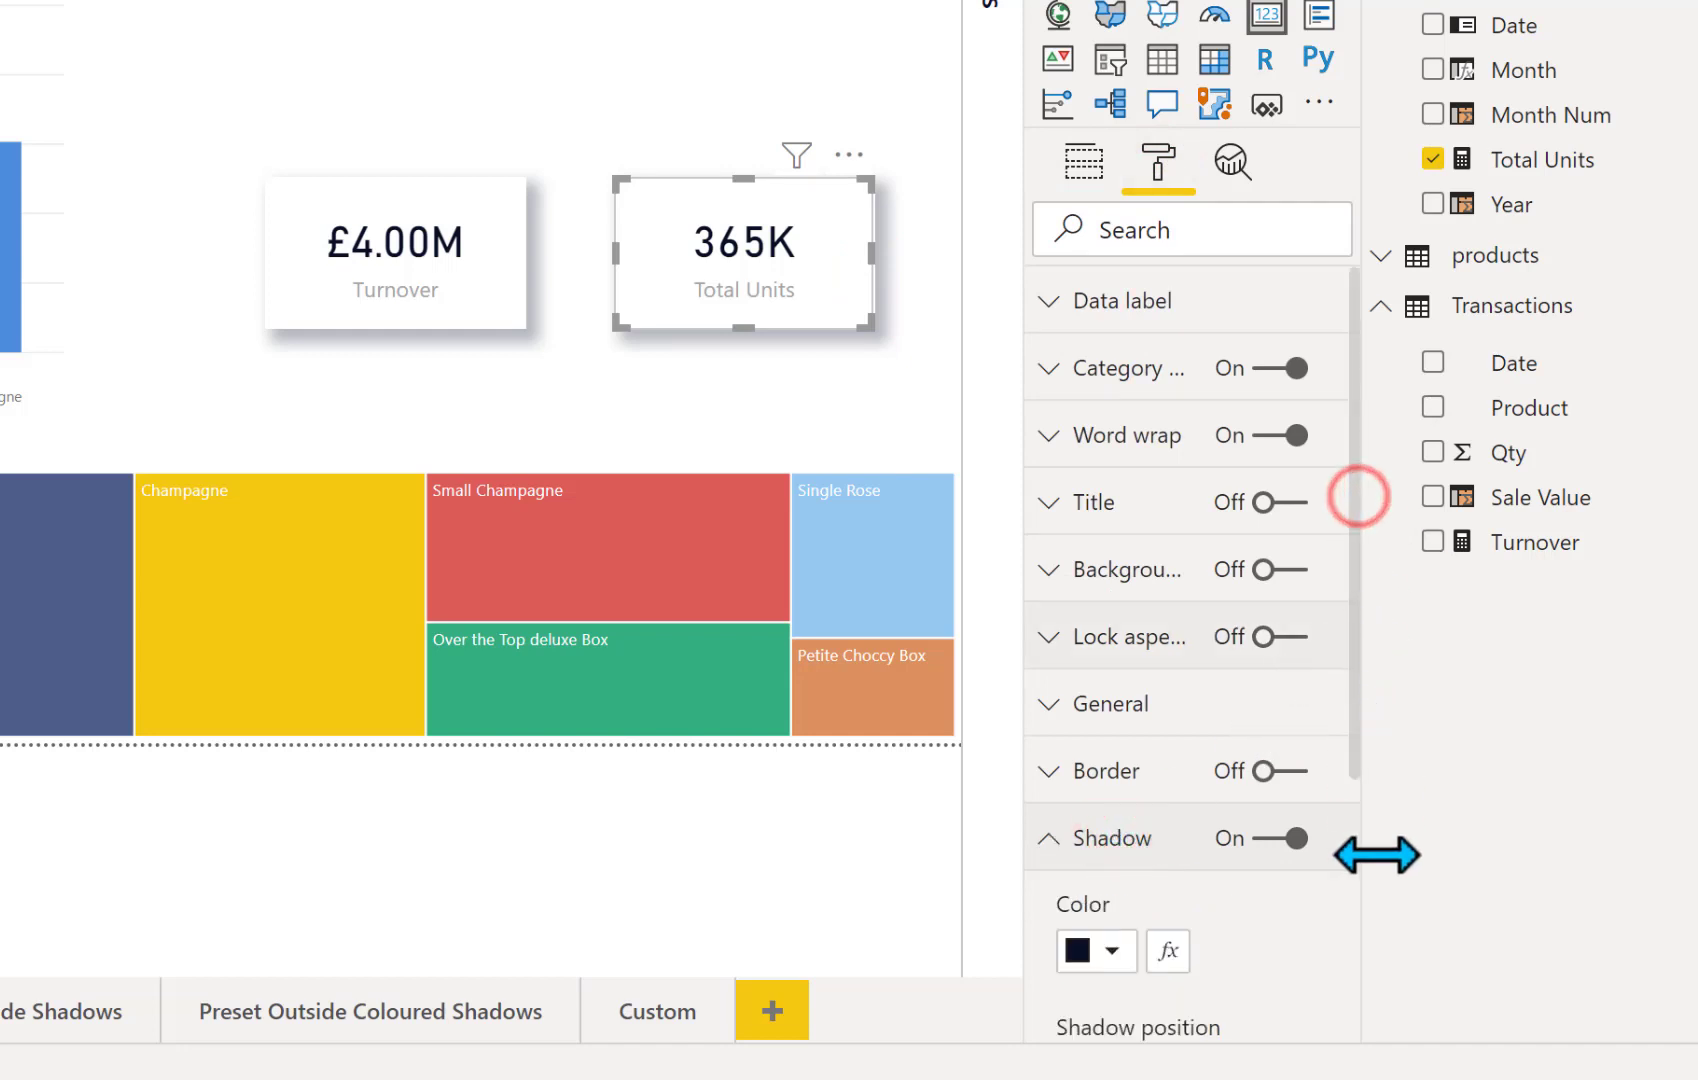
scroll(1377, 855, down, 5)
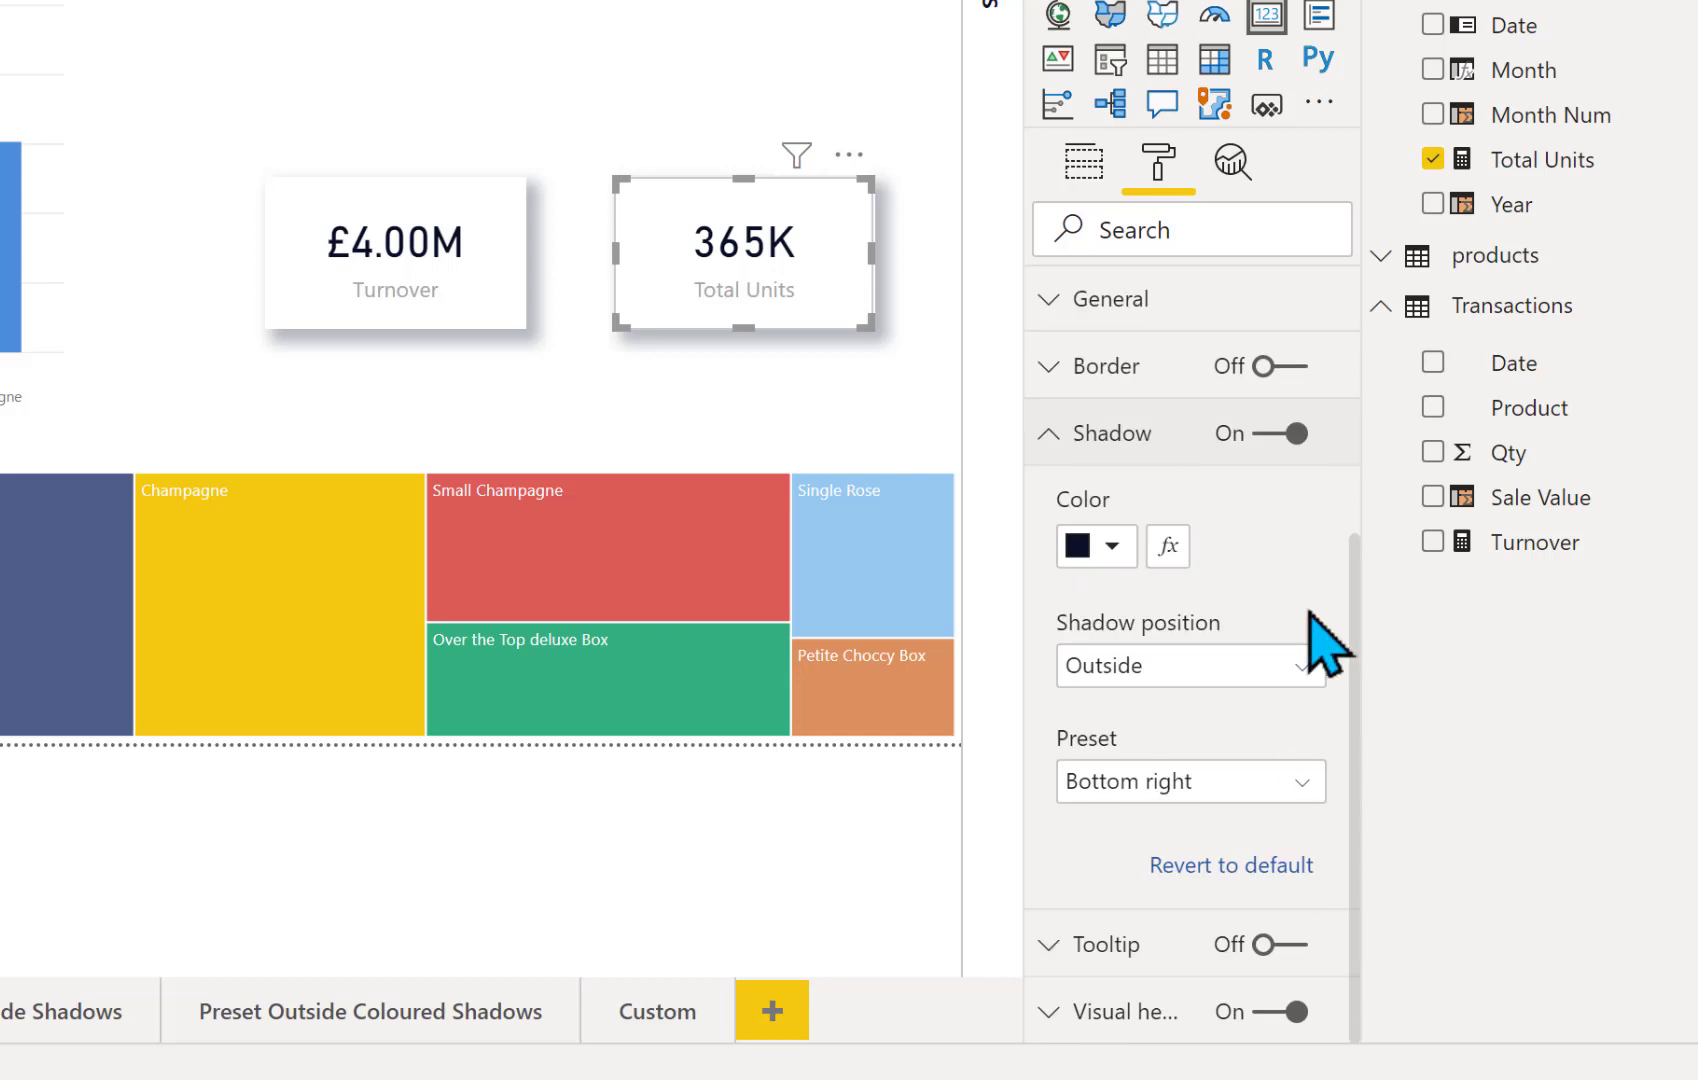
click(1114, 542)
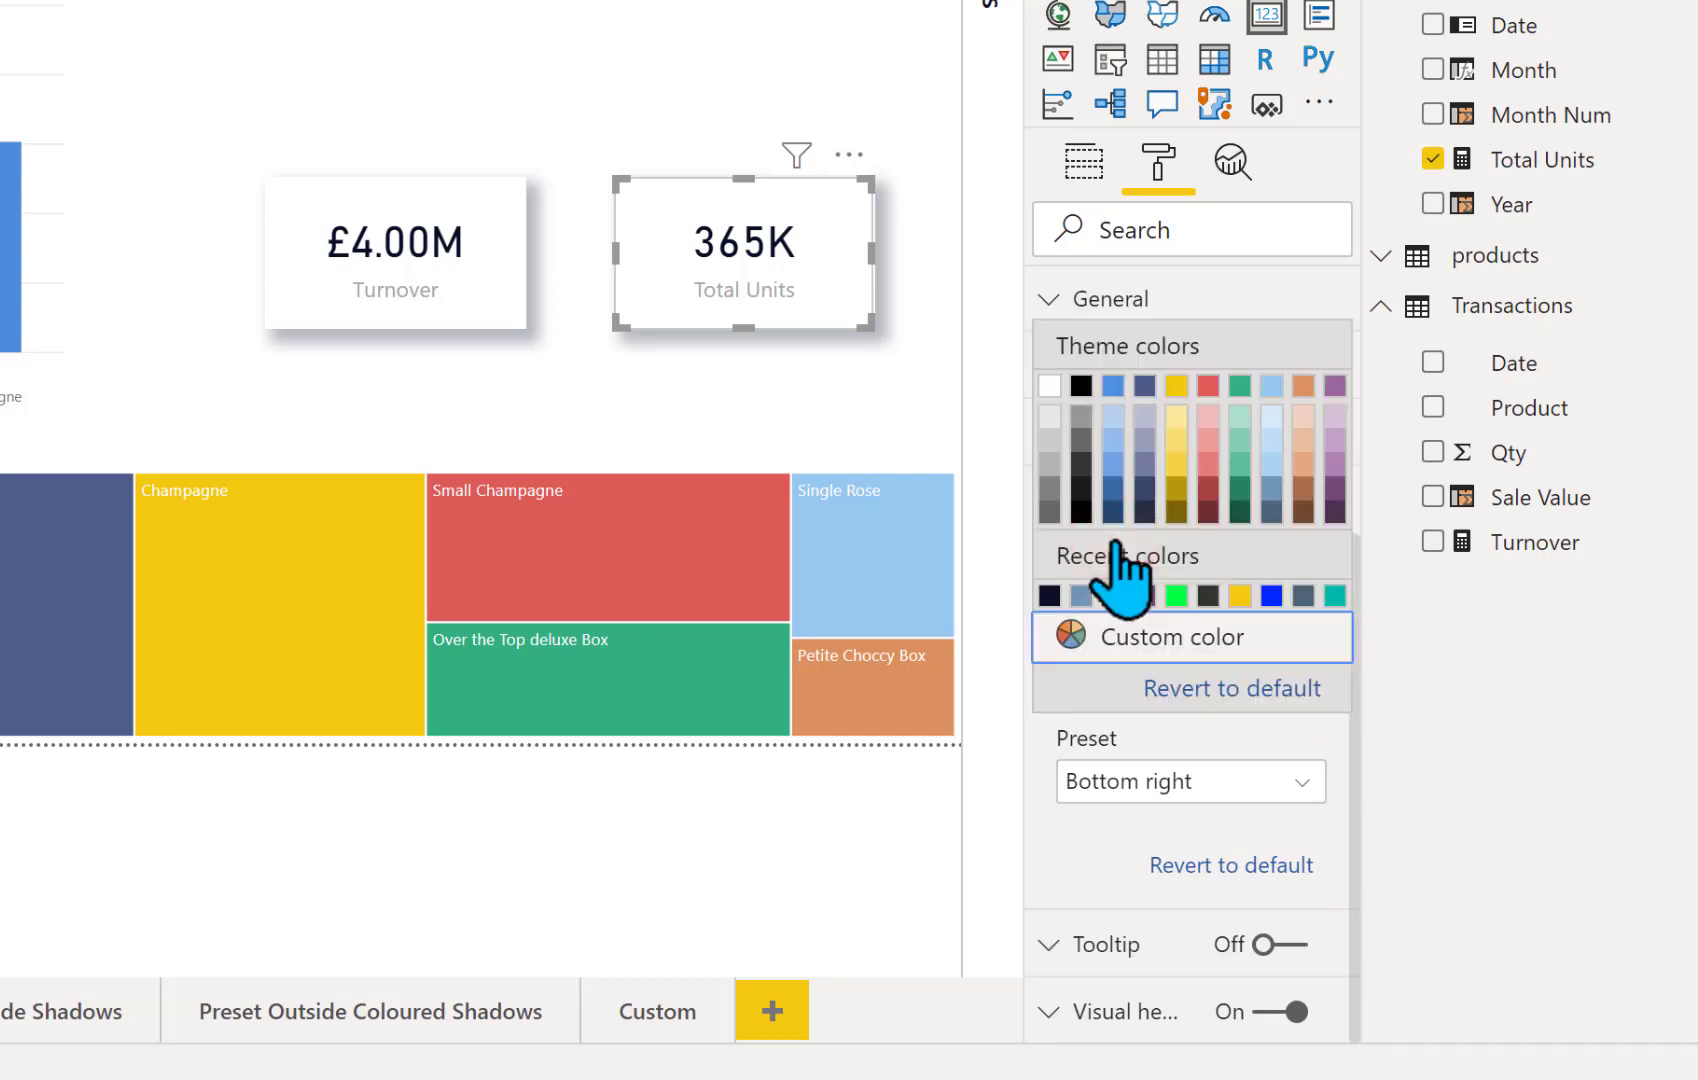
click(1115, 487)
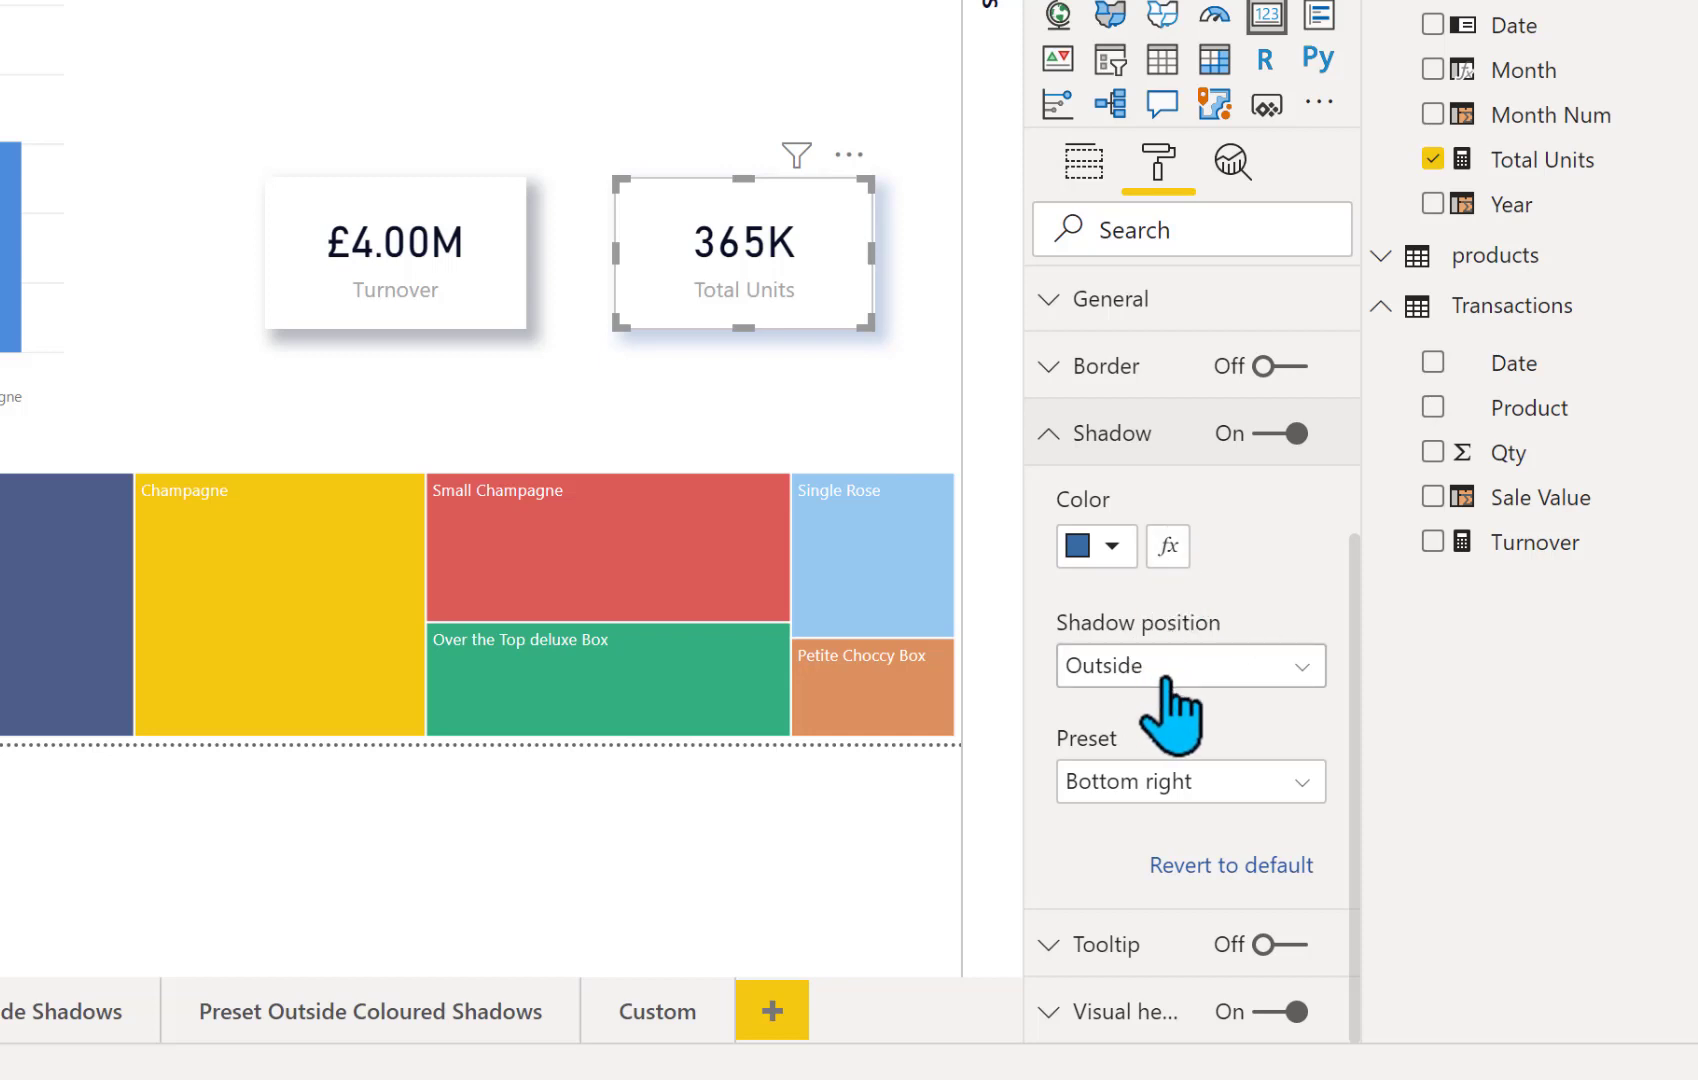
- Set the Total Units card's shadow position to Inside
click(1290, 666)
click(1290, 666)
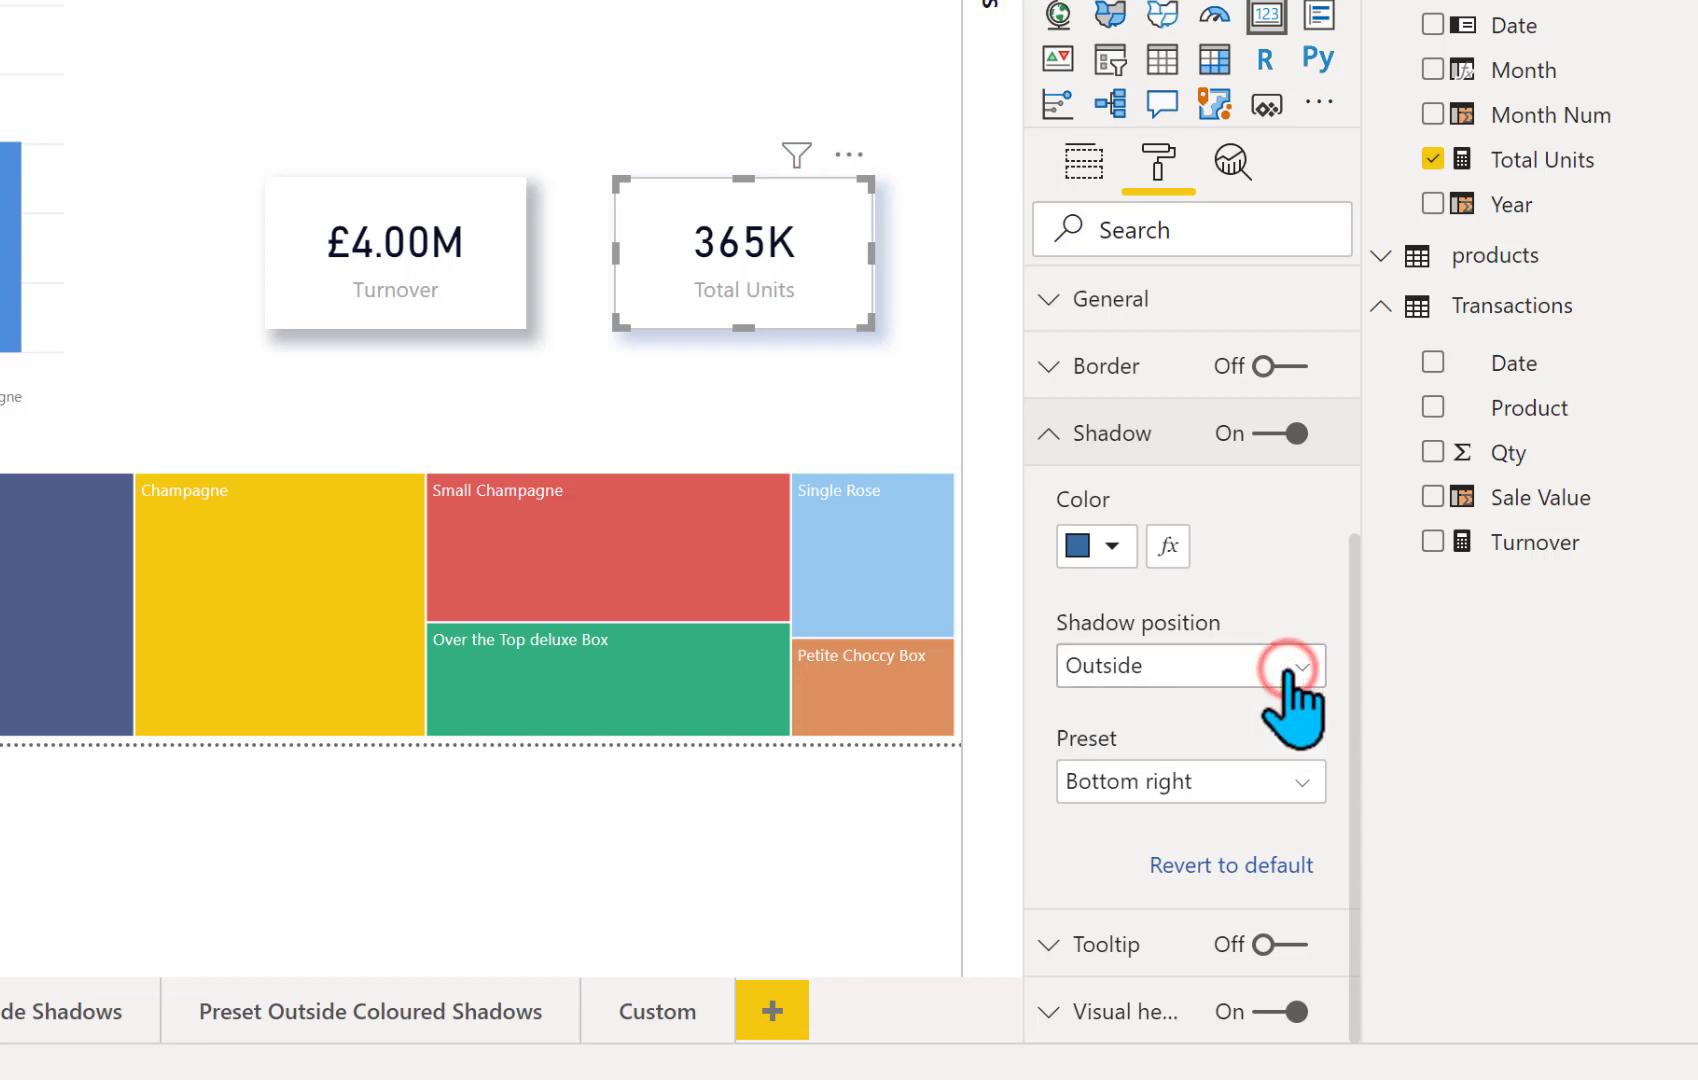
click(1290, 666)
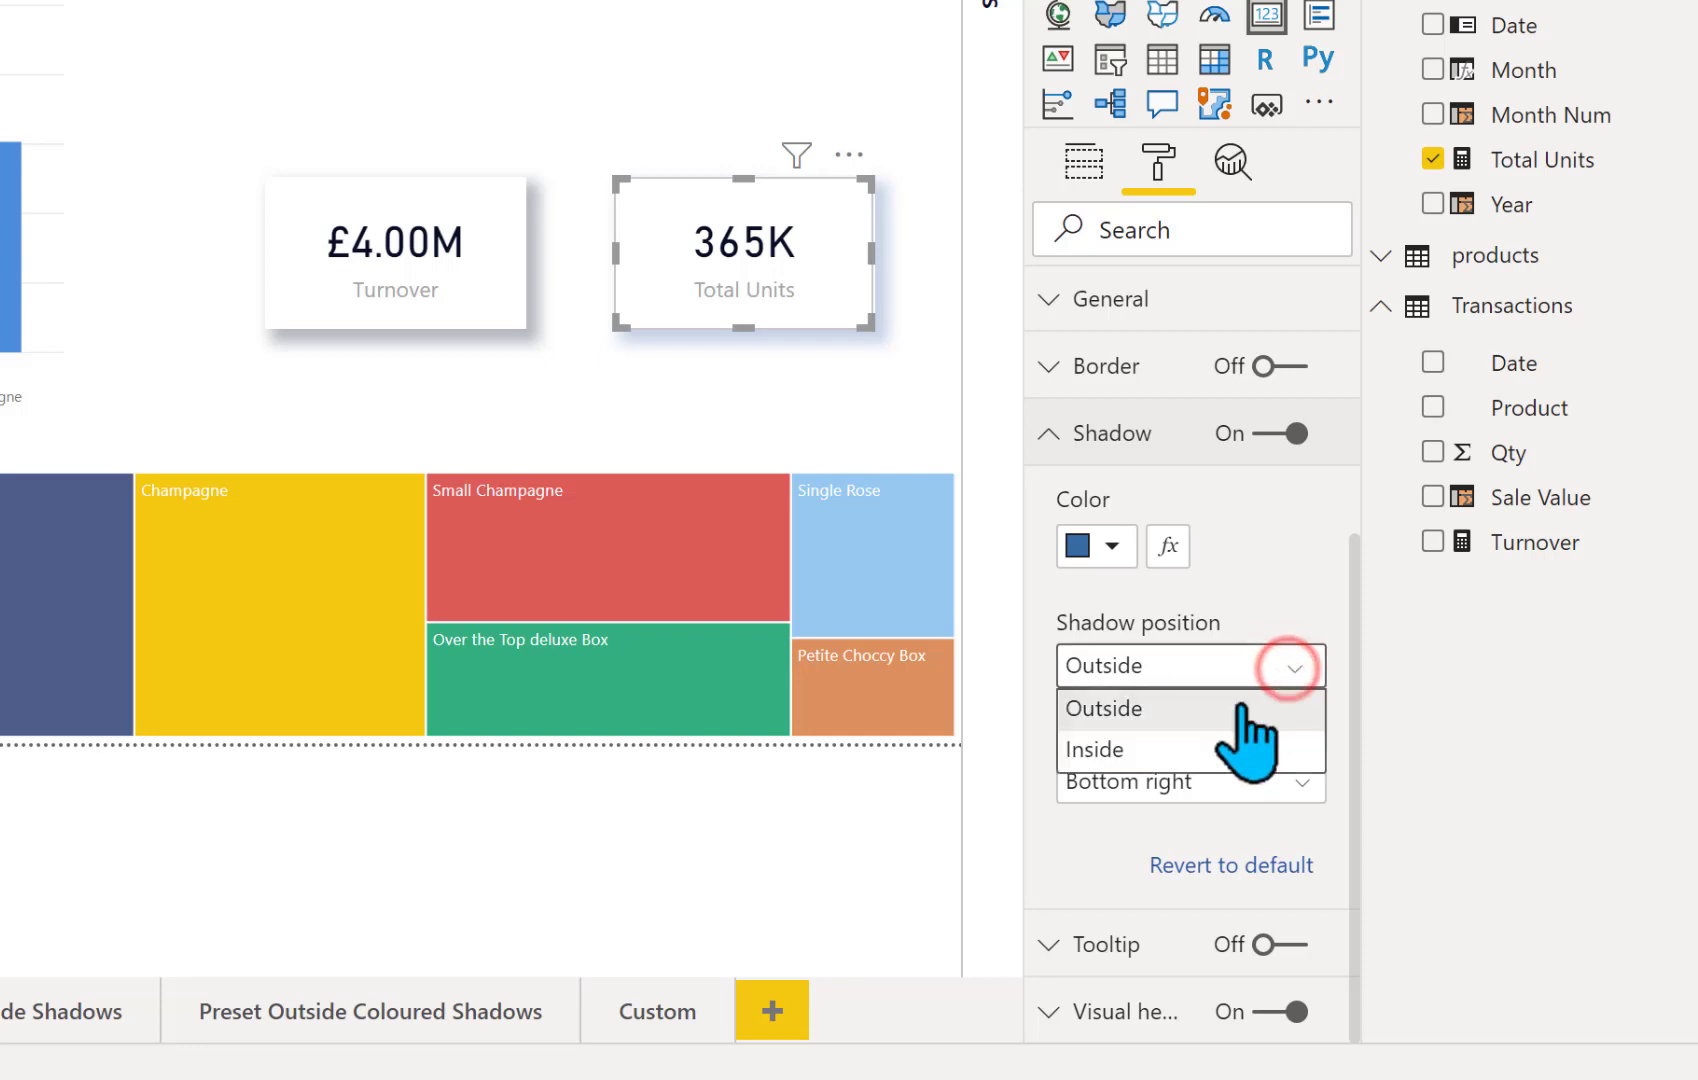
click(1133, 750)
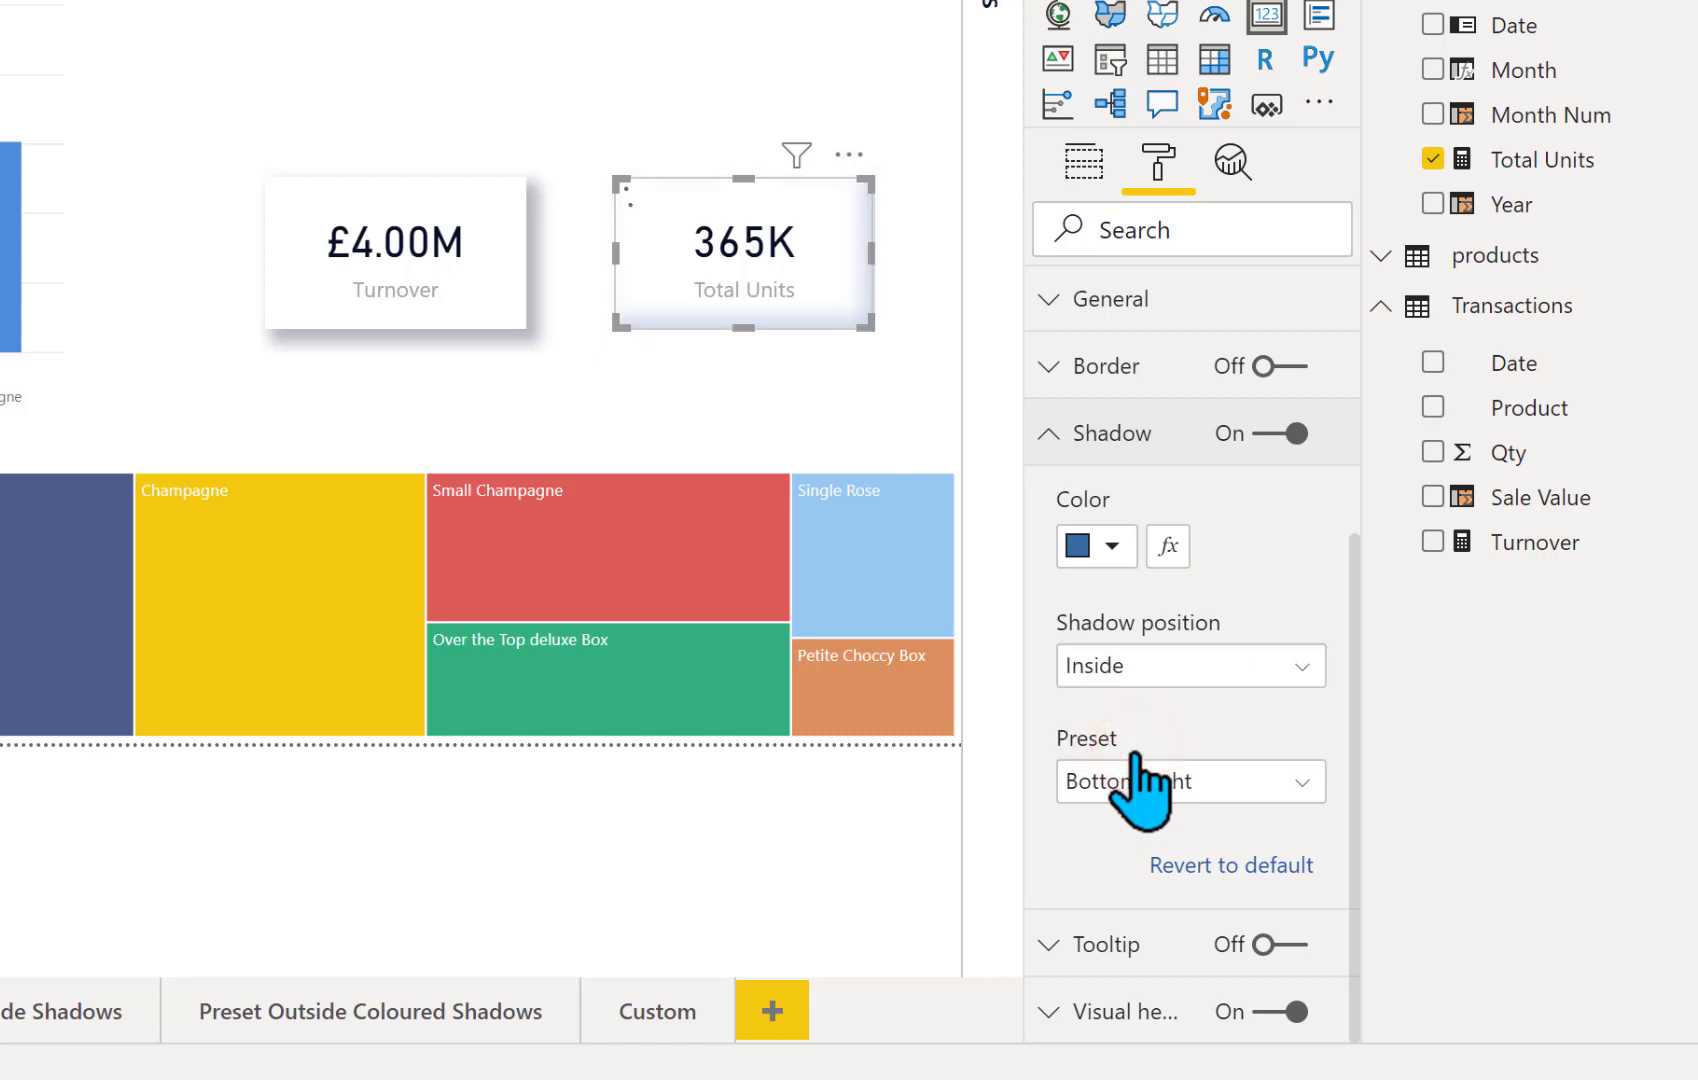
click(814, 4)
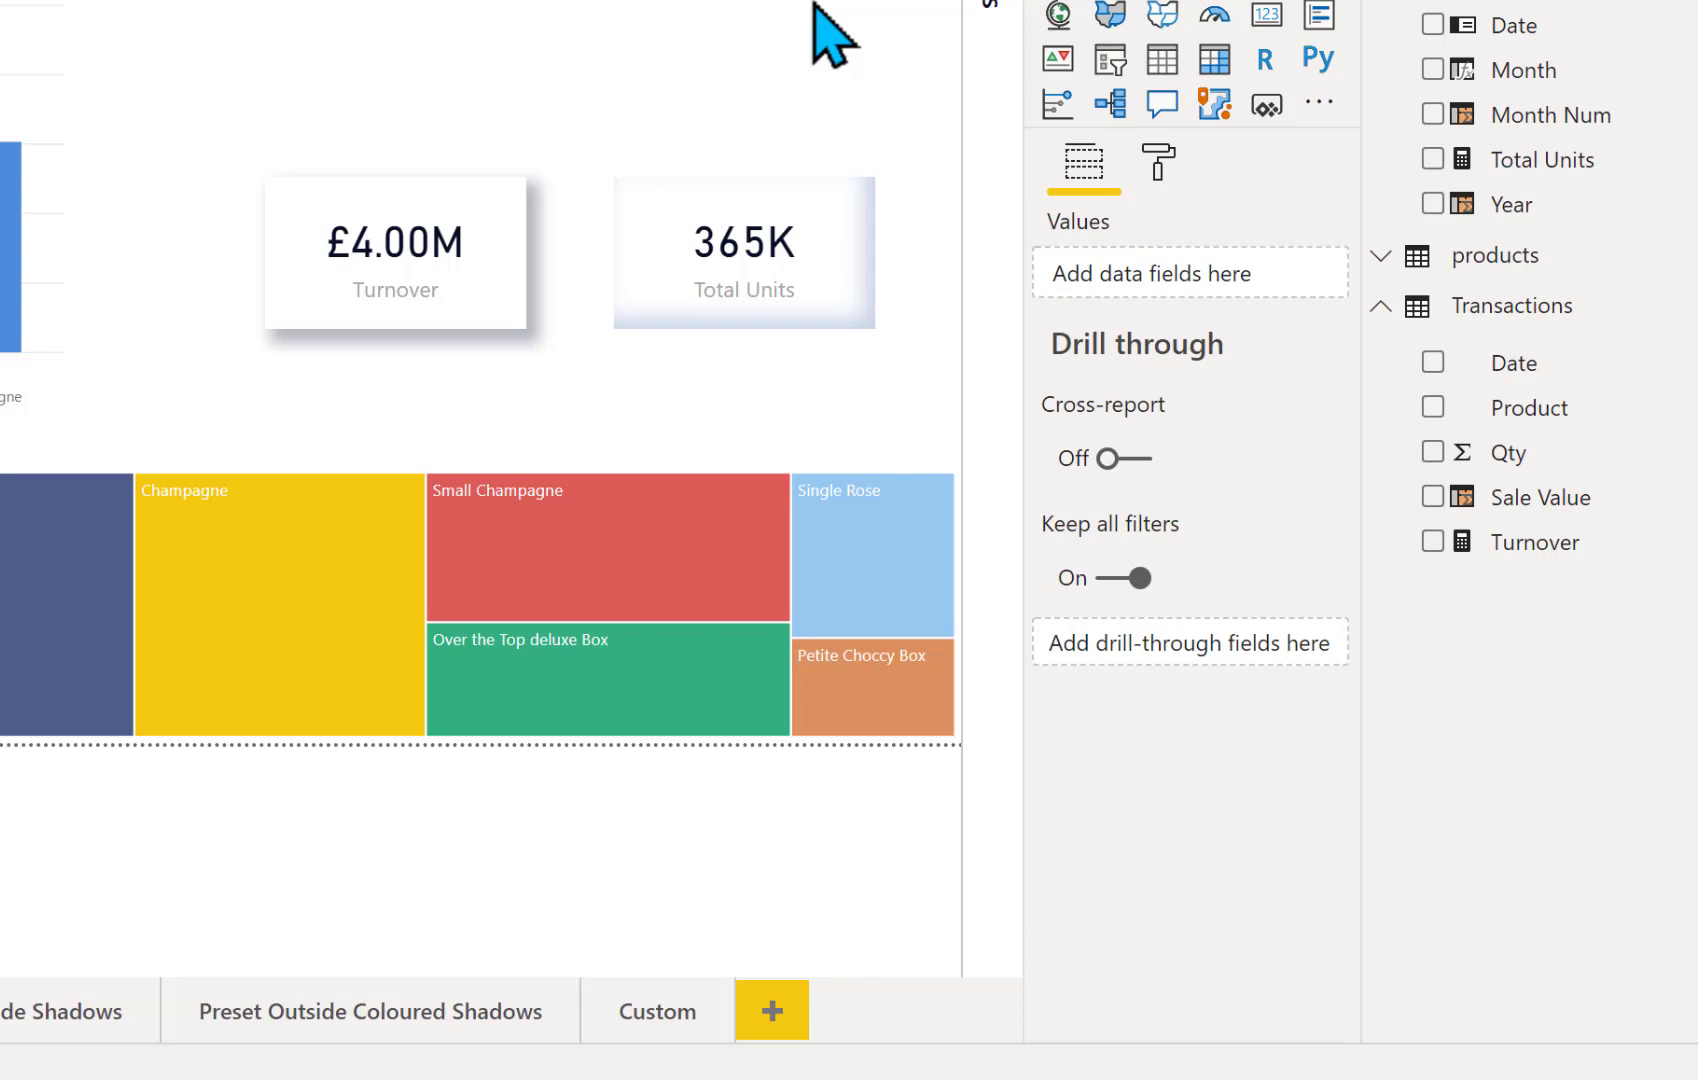
- Set the shadow preset of the Total Units card to Left
click(832, 270)
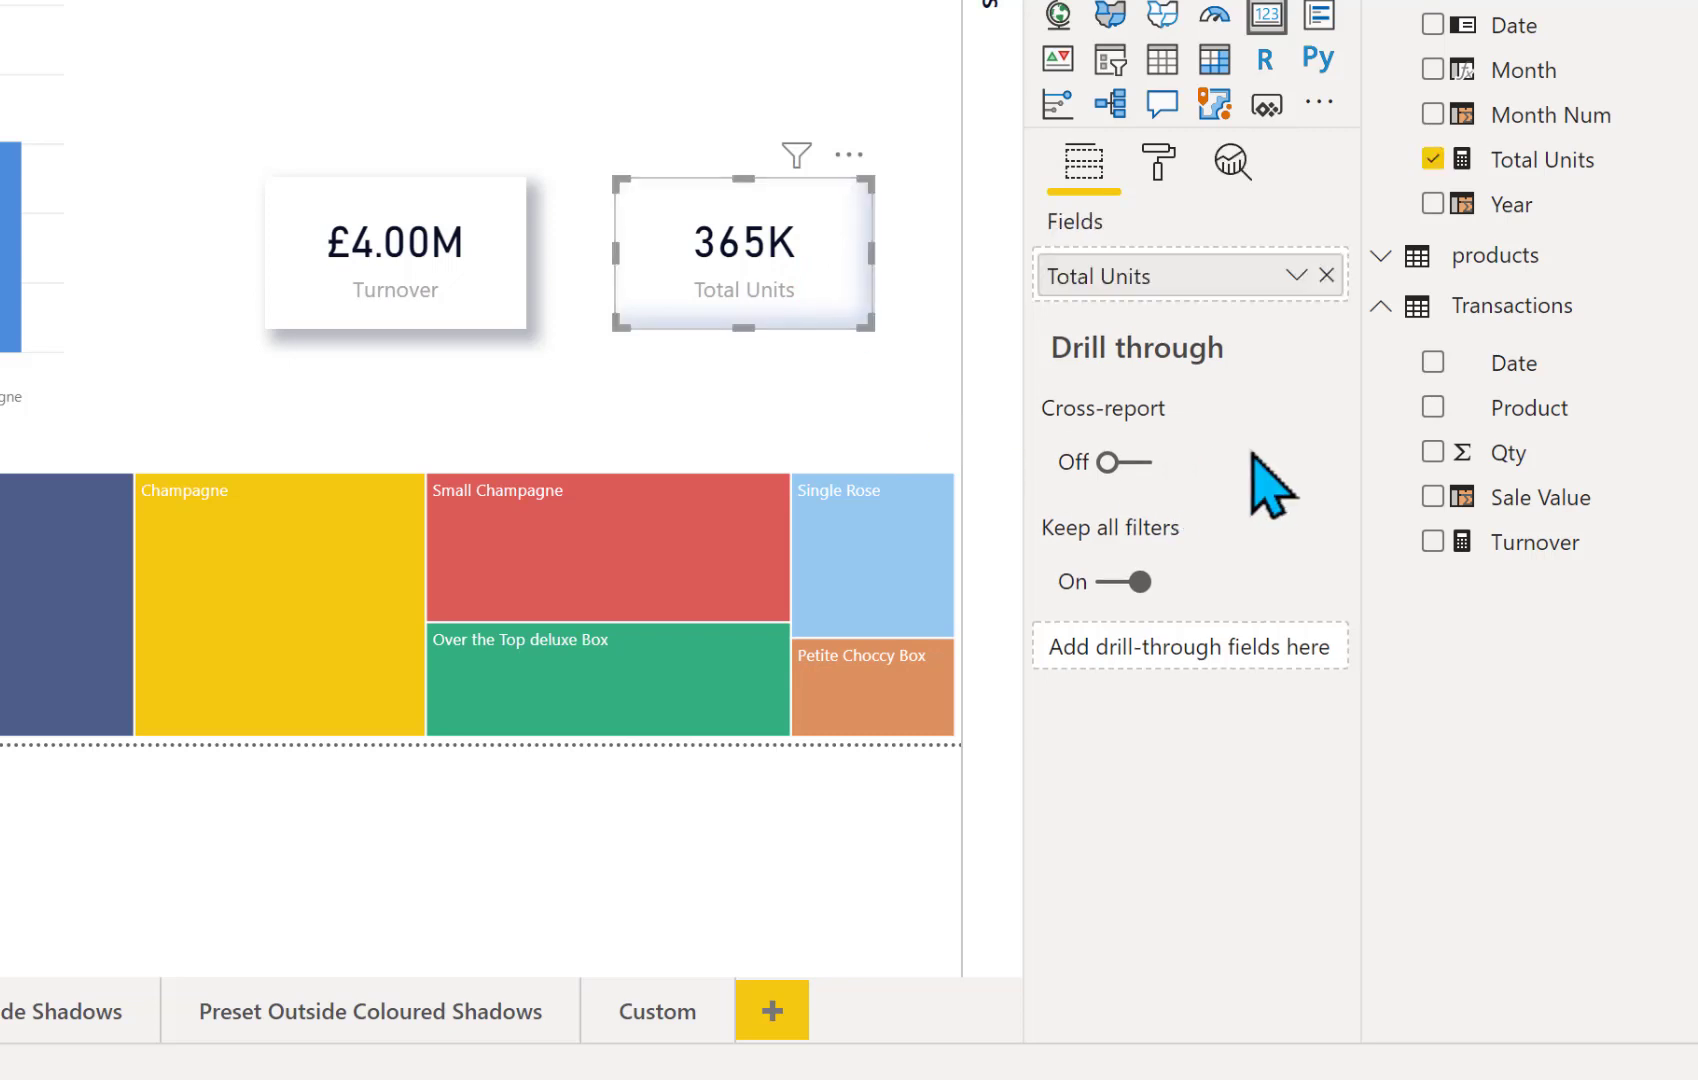
click(1158, 168)
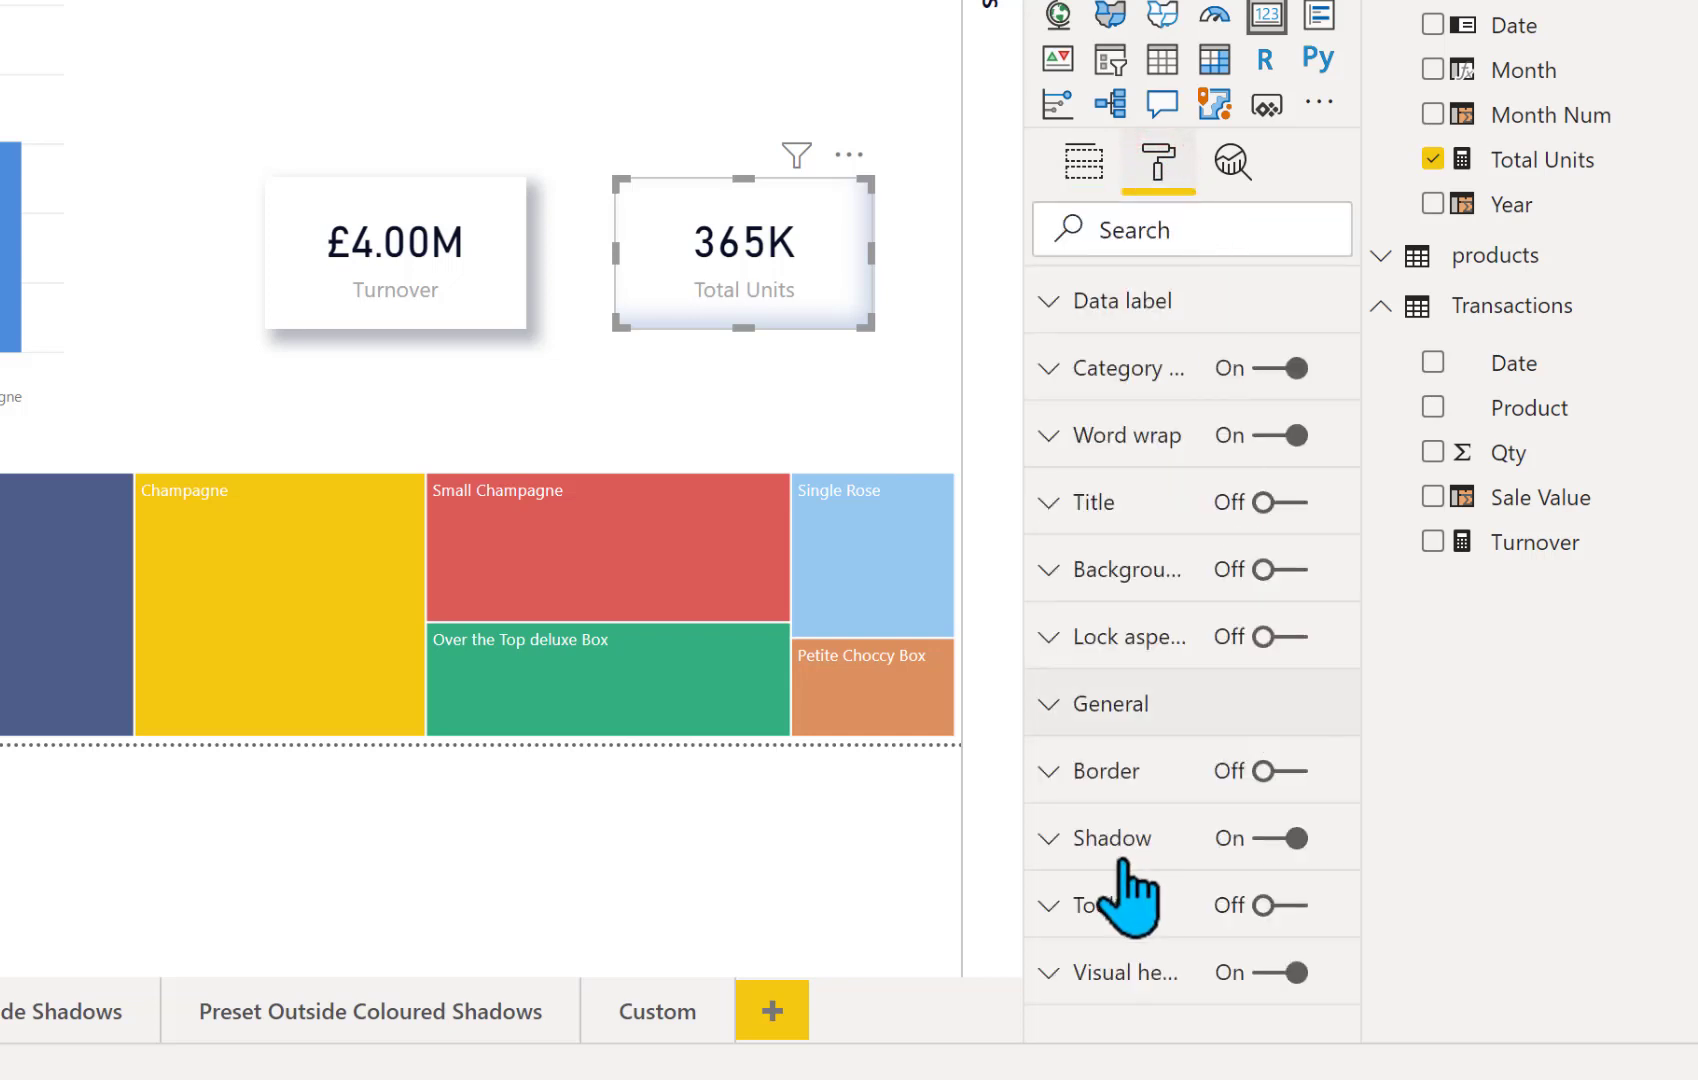
click(1127, 815)
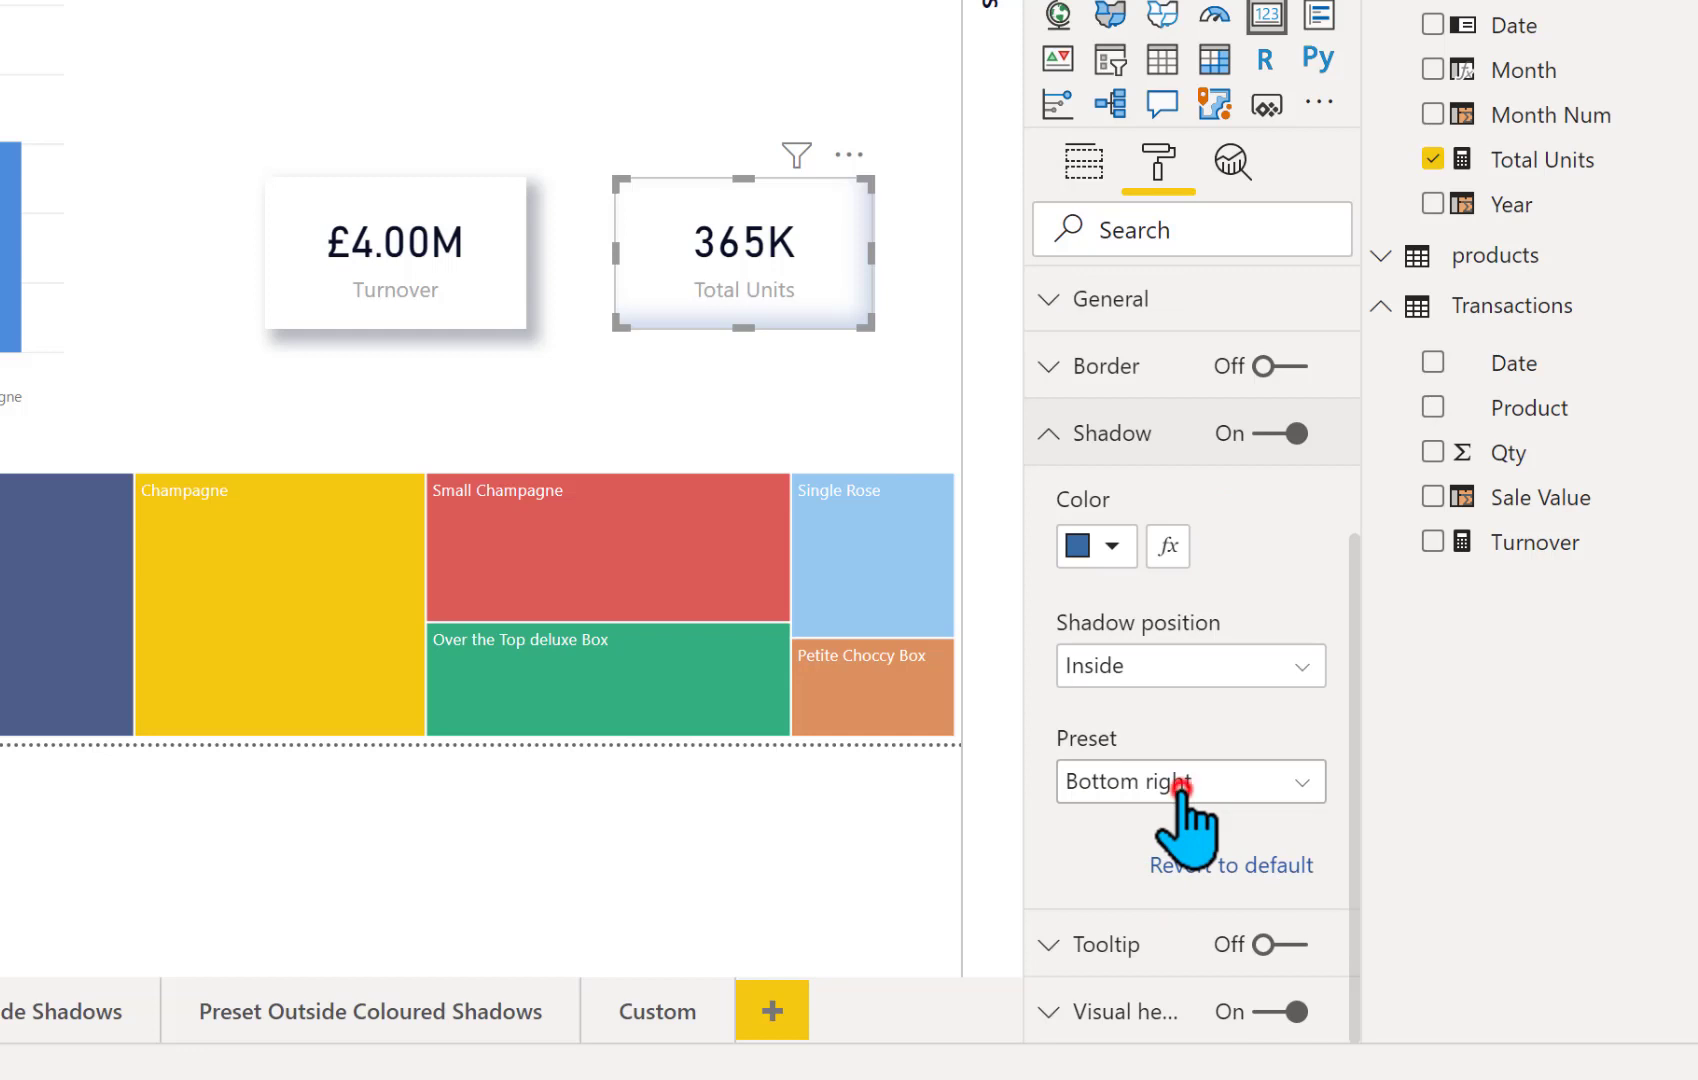
click(1181, 788)
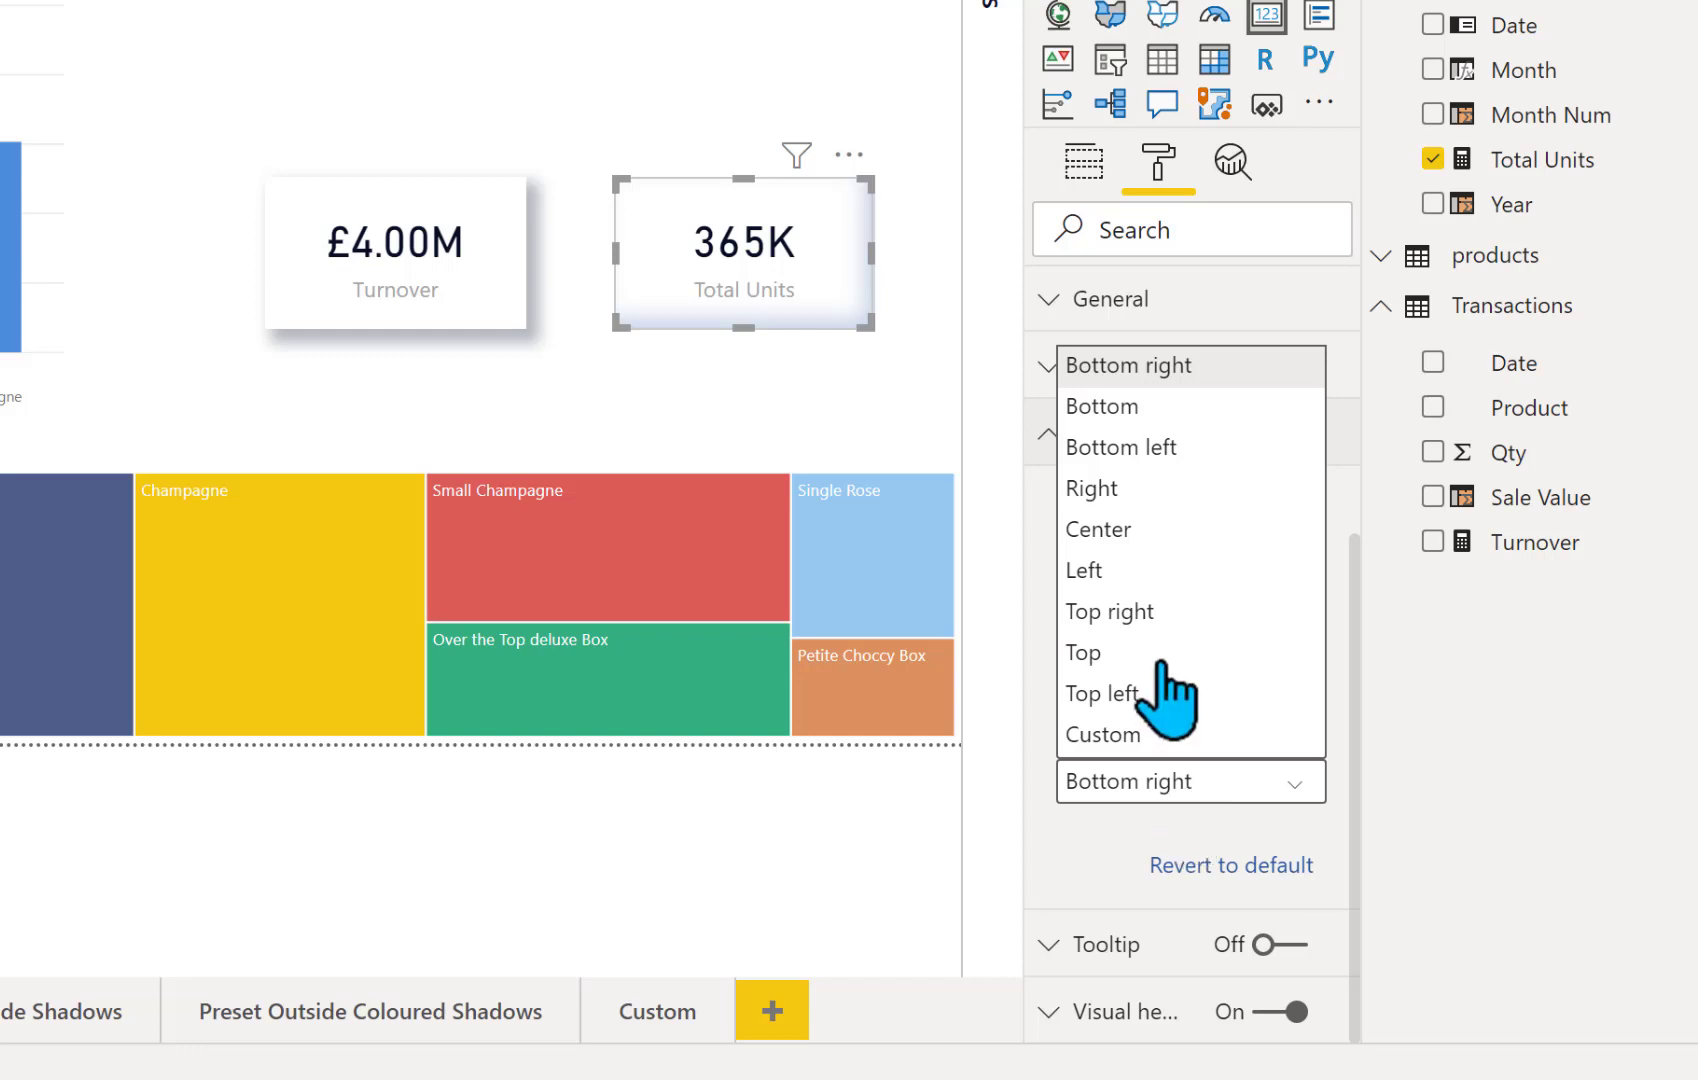
click(1141, 572)
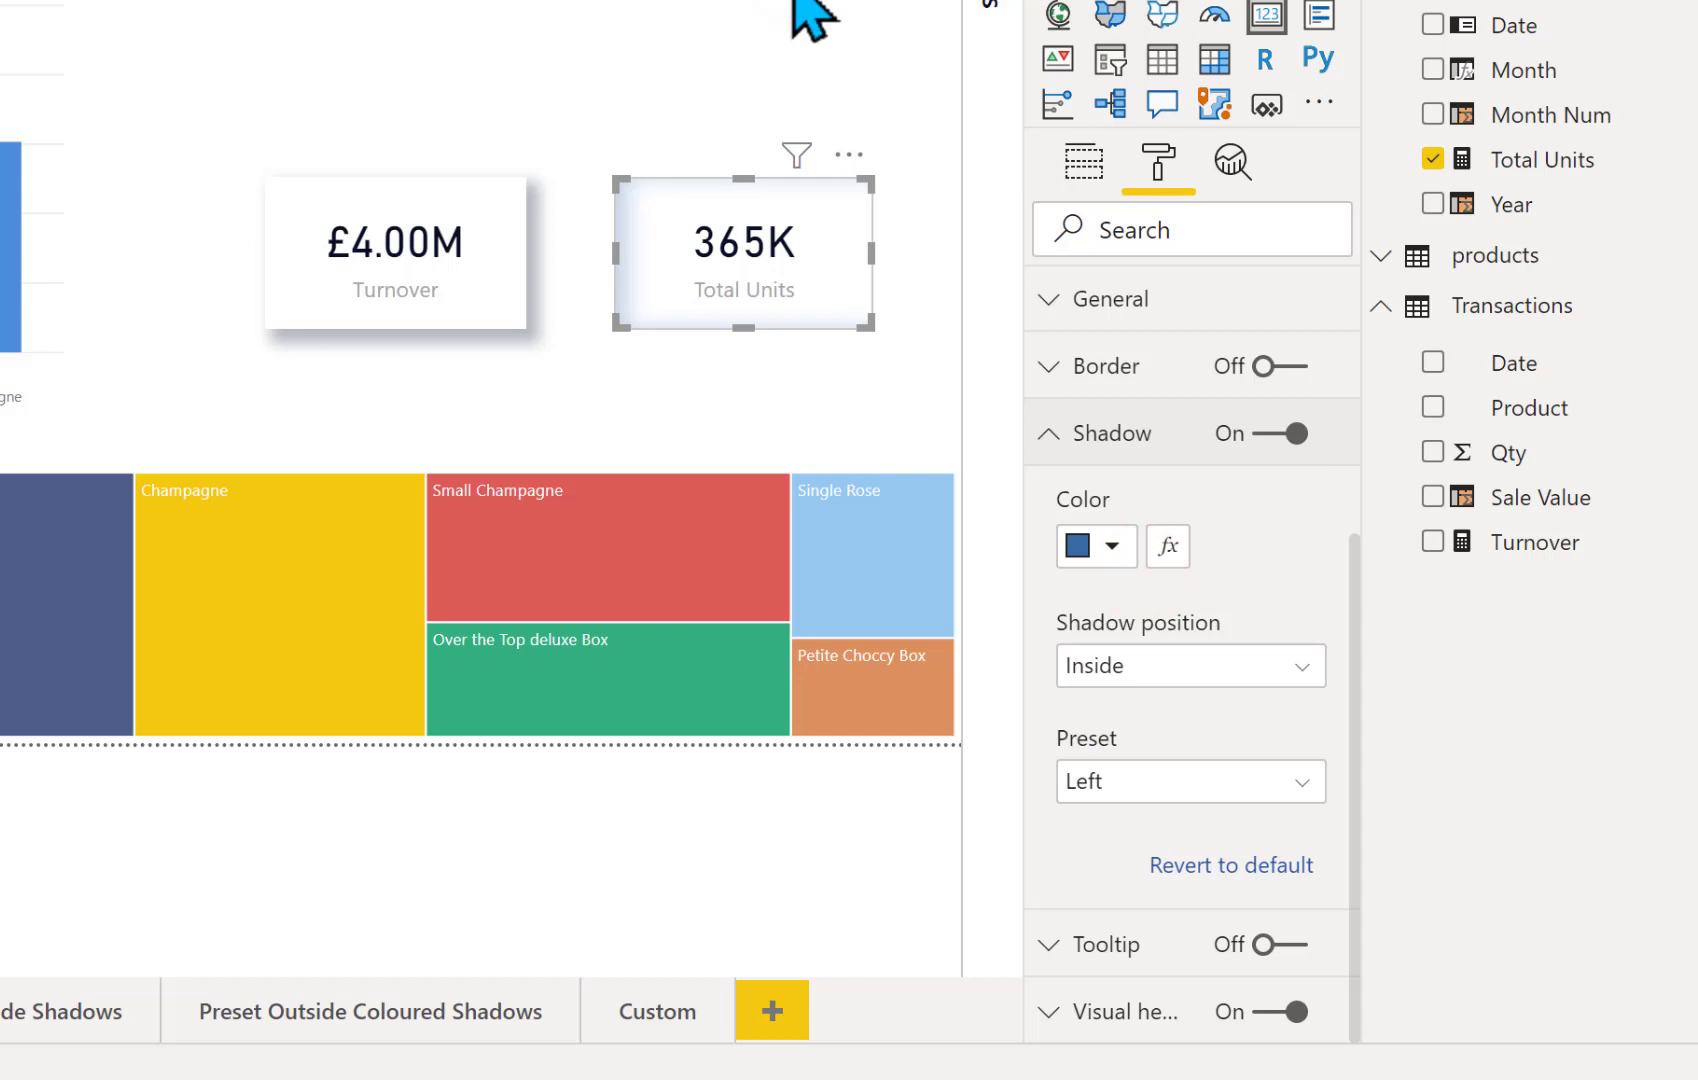
click(812, 18)
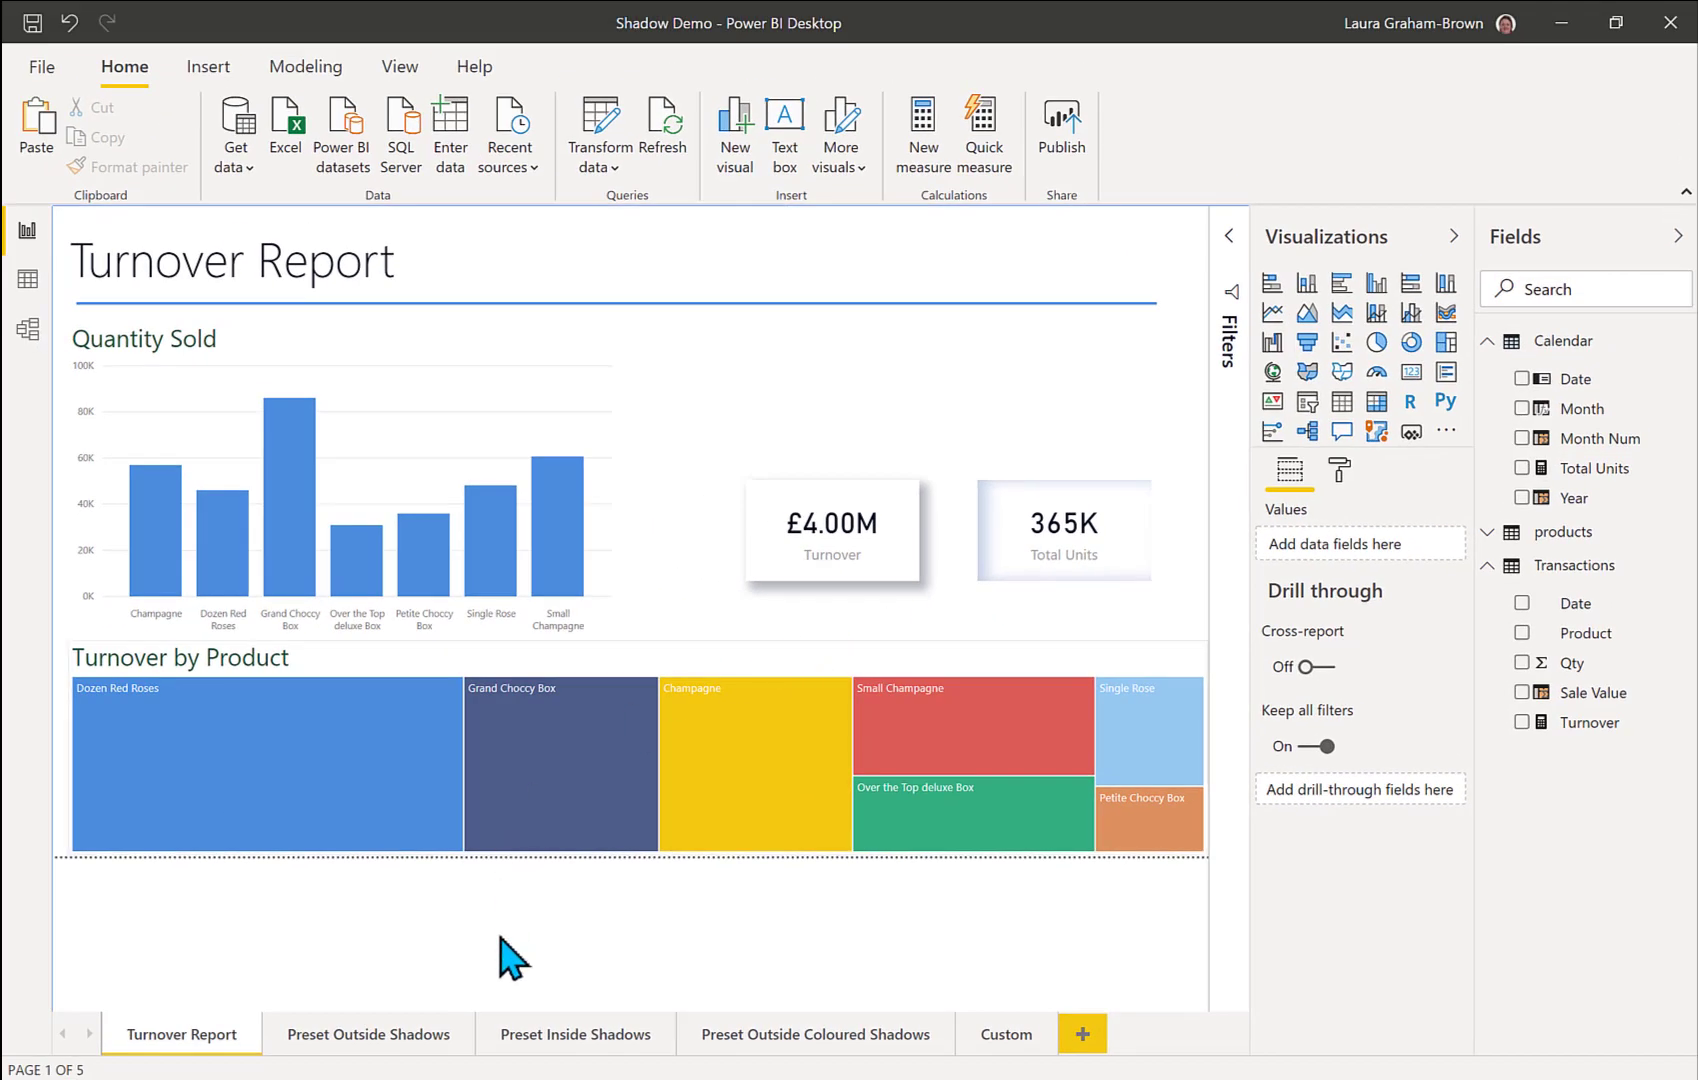
- Review the example cards on the Preset Outside Shadows, Preset Inside Shadows and Preset Outside Coloured Shadows pages
click(376, 1036)
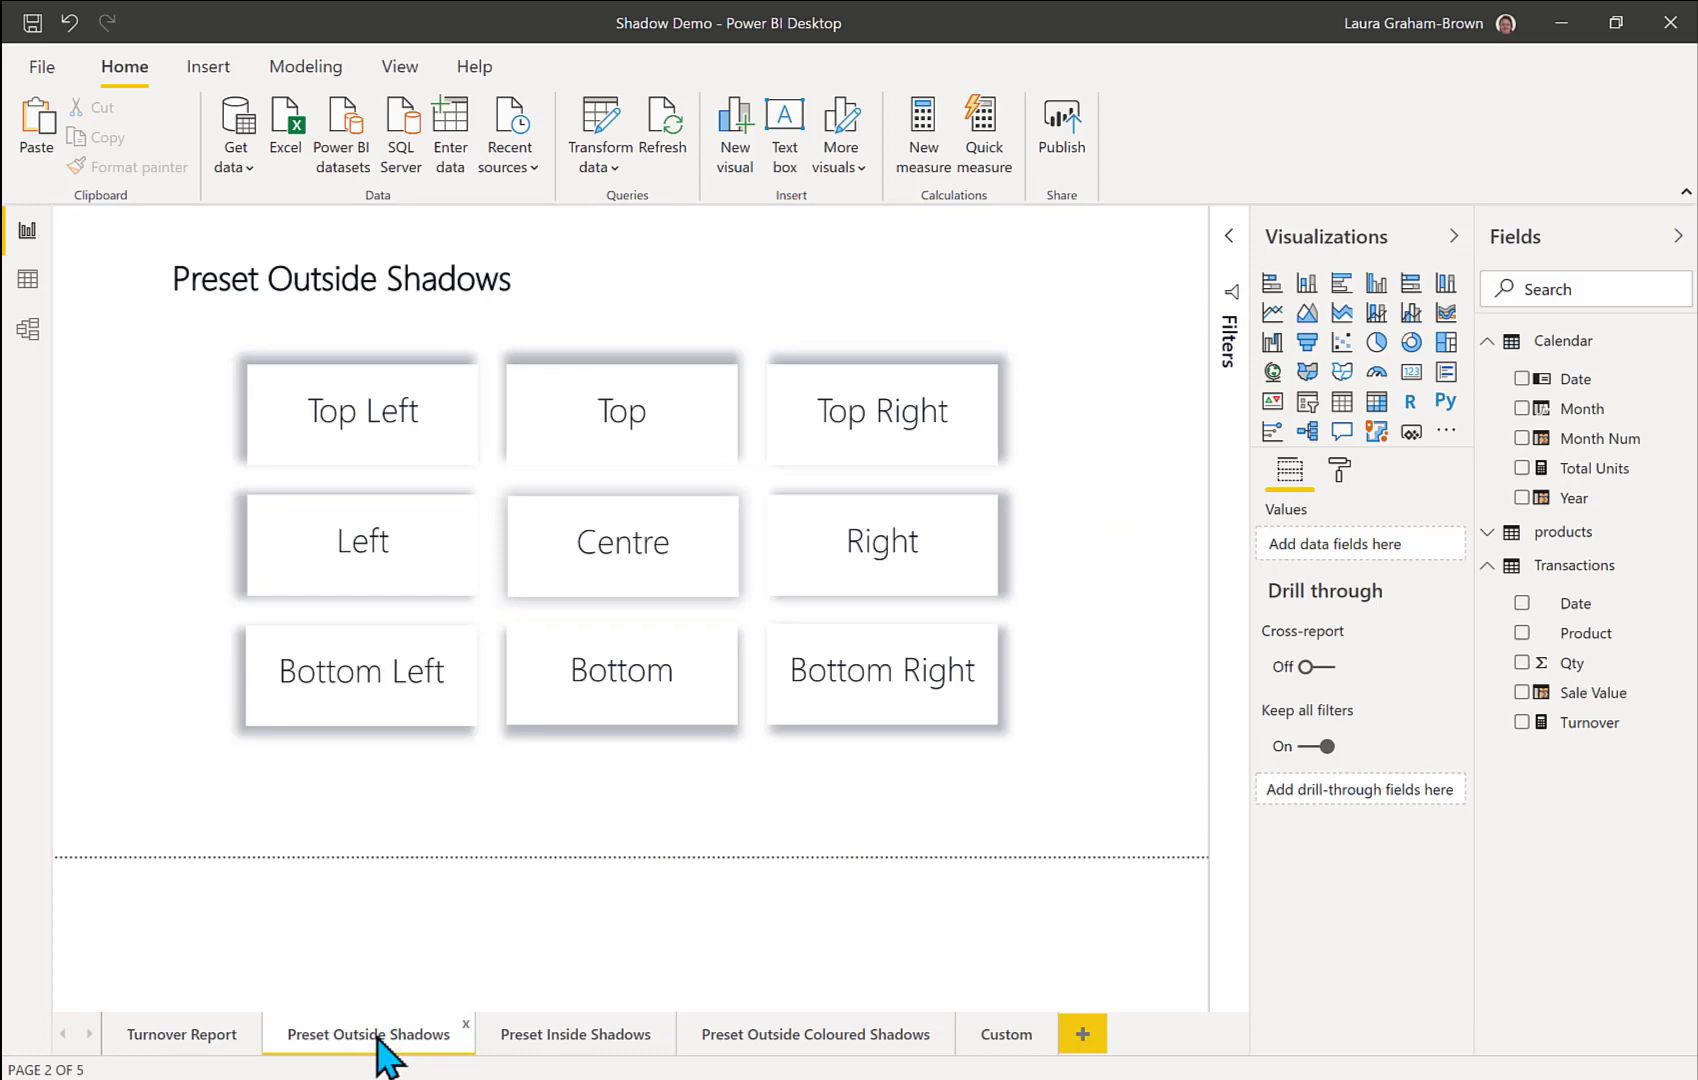
click(557, 1036)
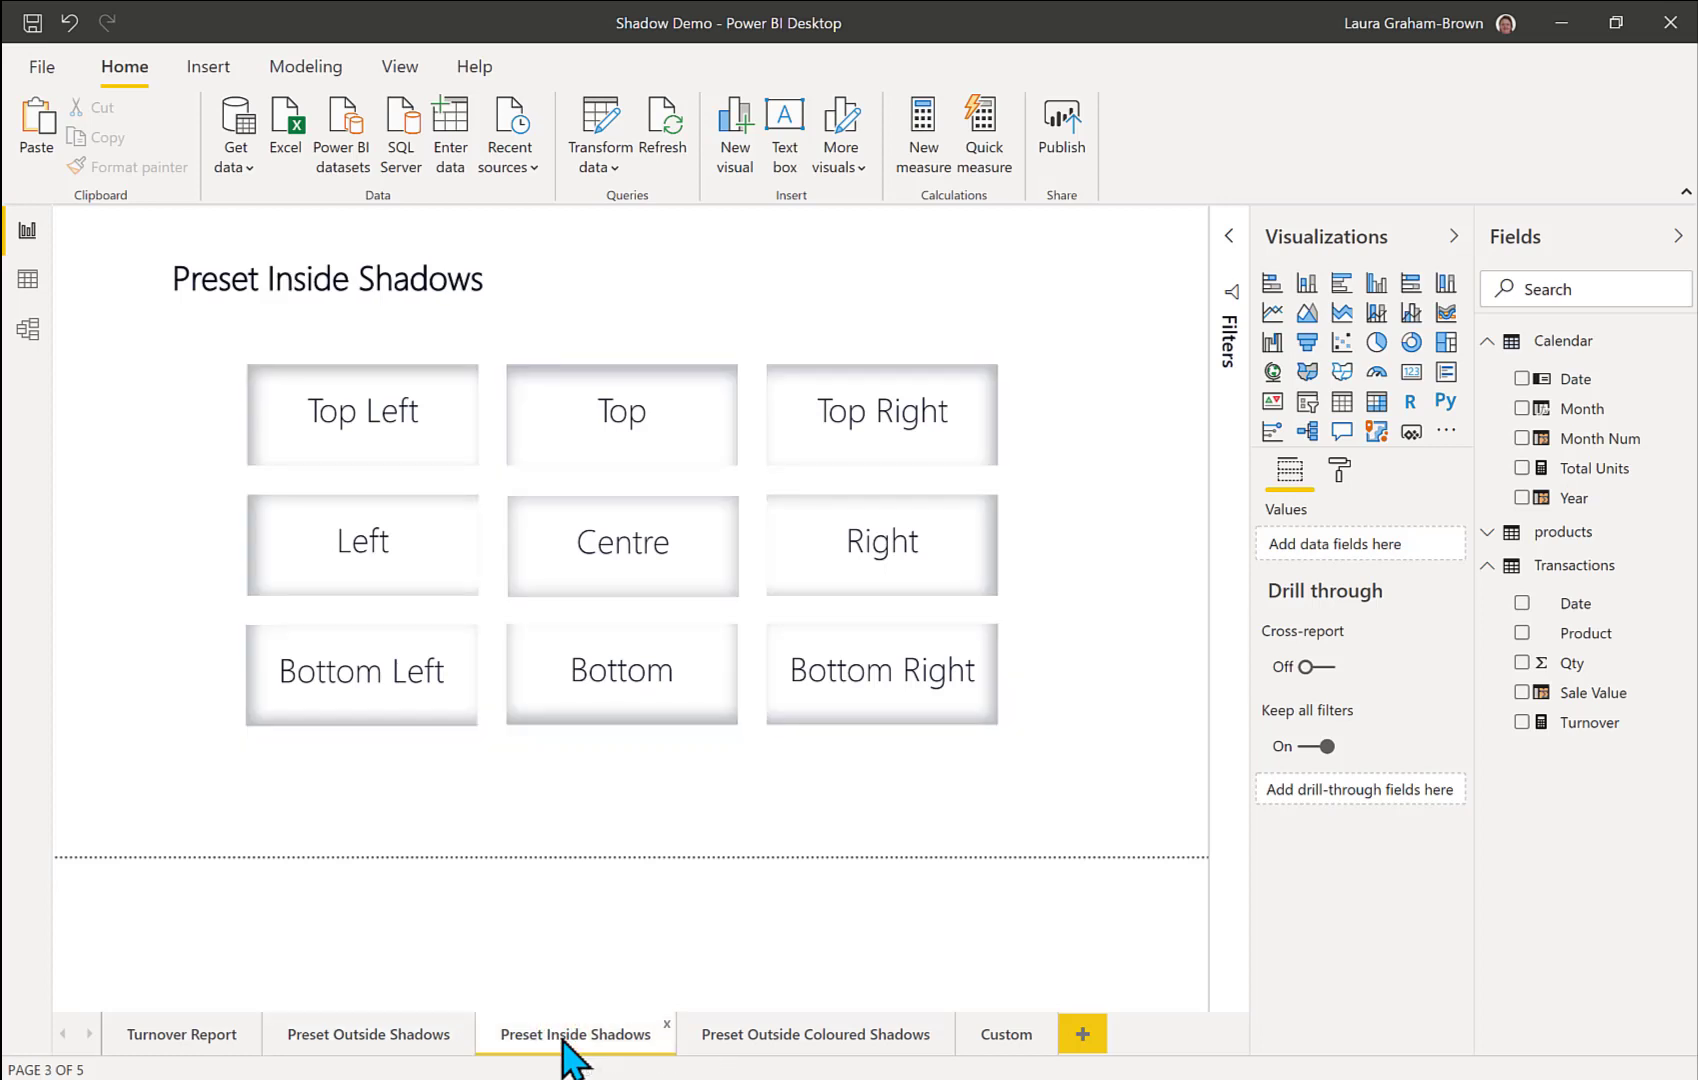
click(778, 1040)
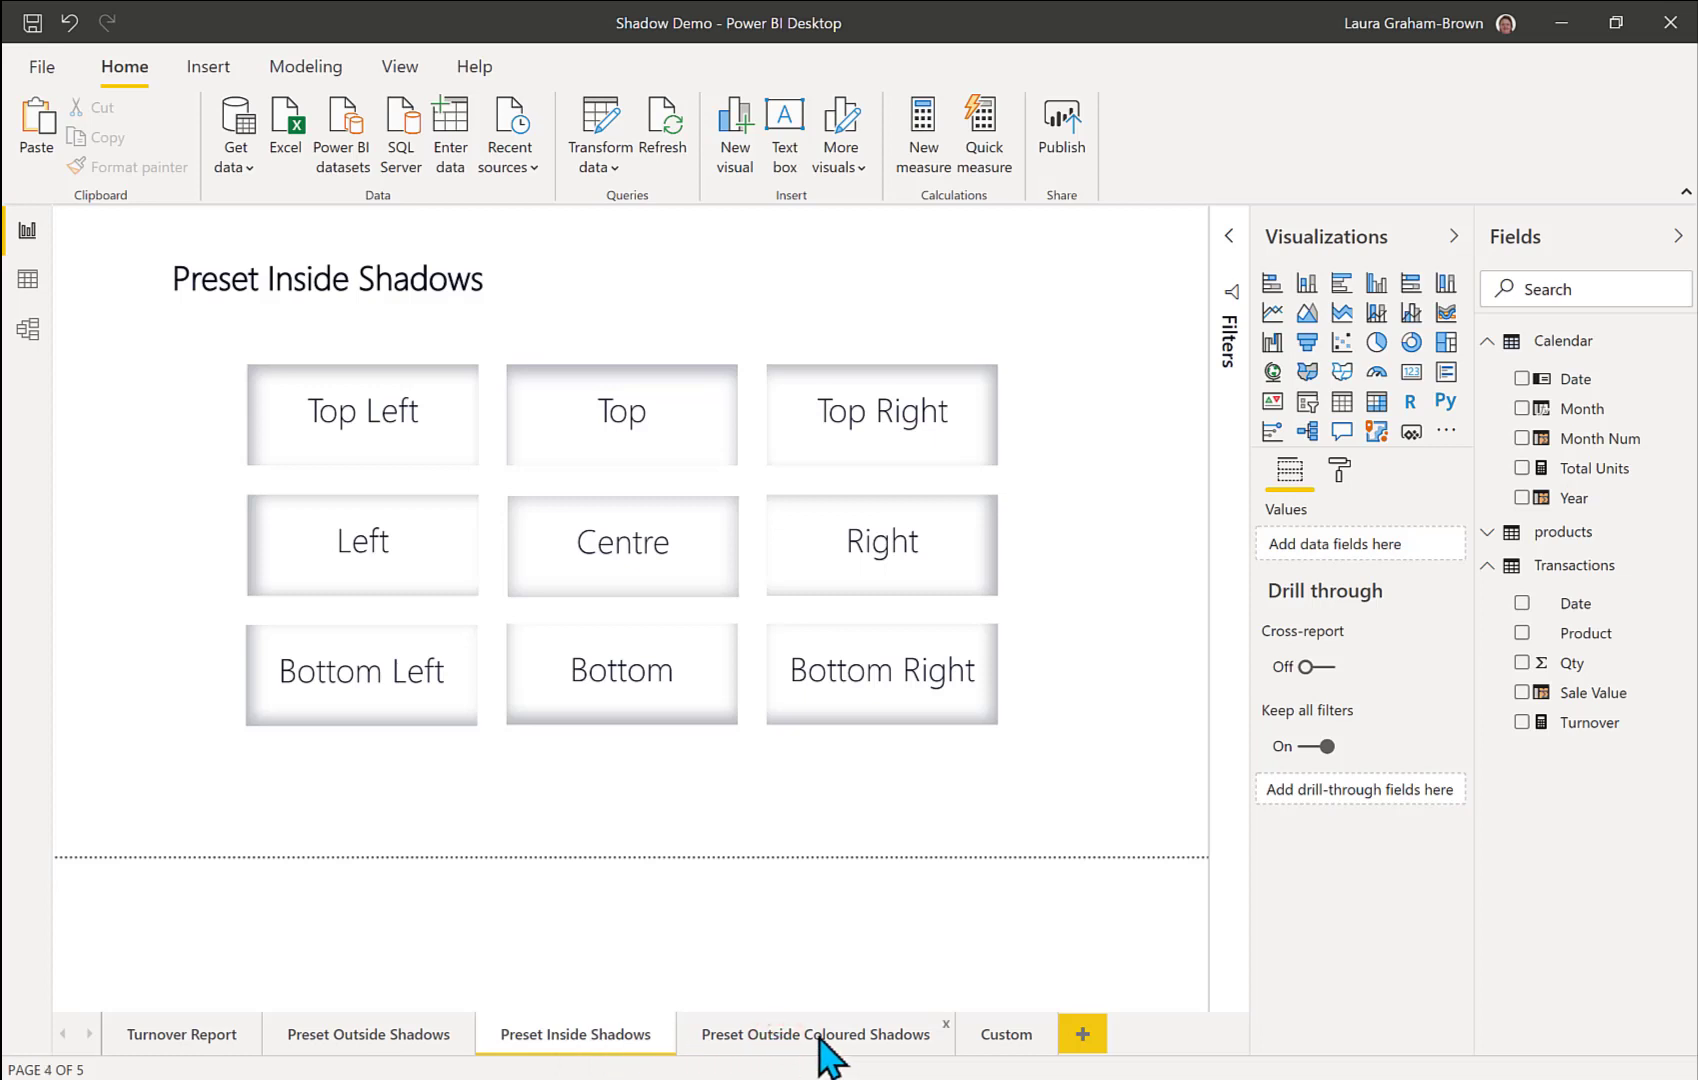
click(822, 1036)
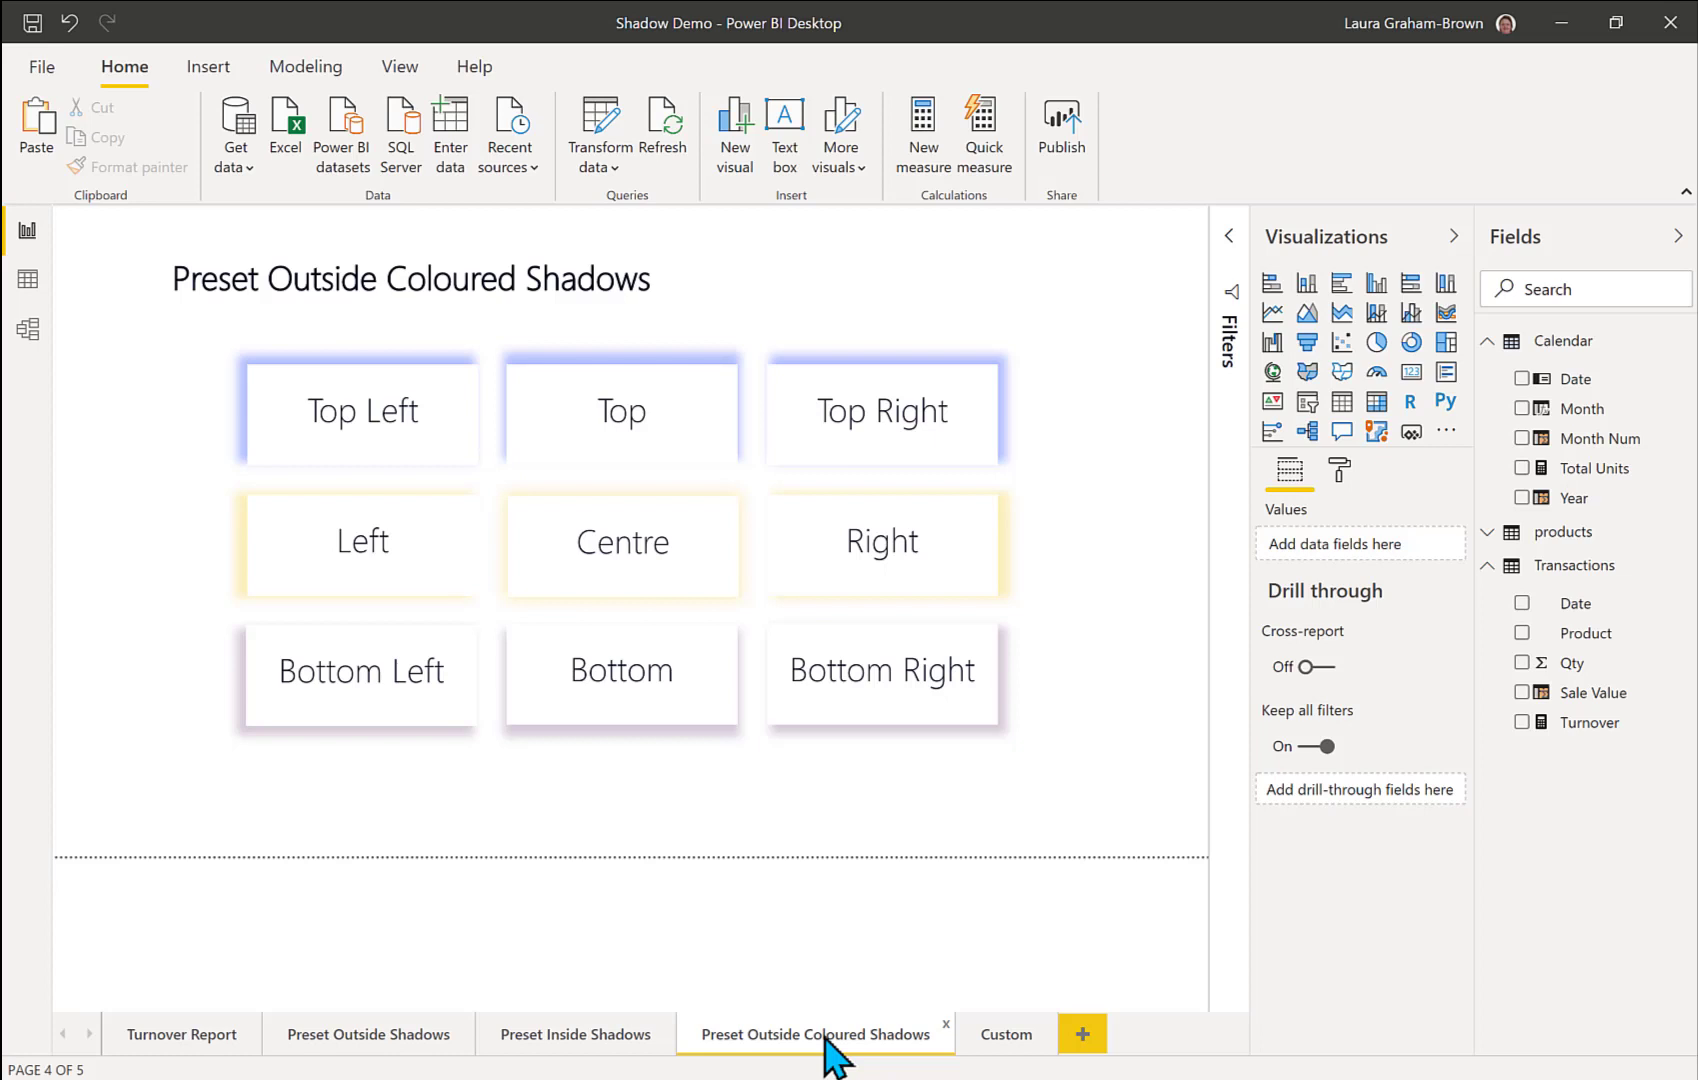
- On the Custom page, turn on the Total Units card's shadow and set its preset to Custom
click(1003, 1040)
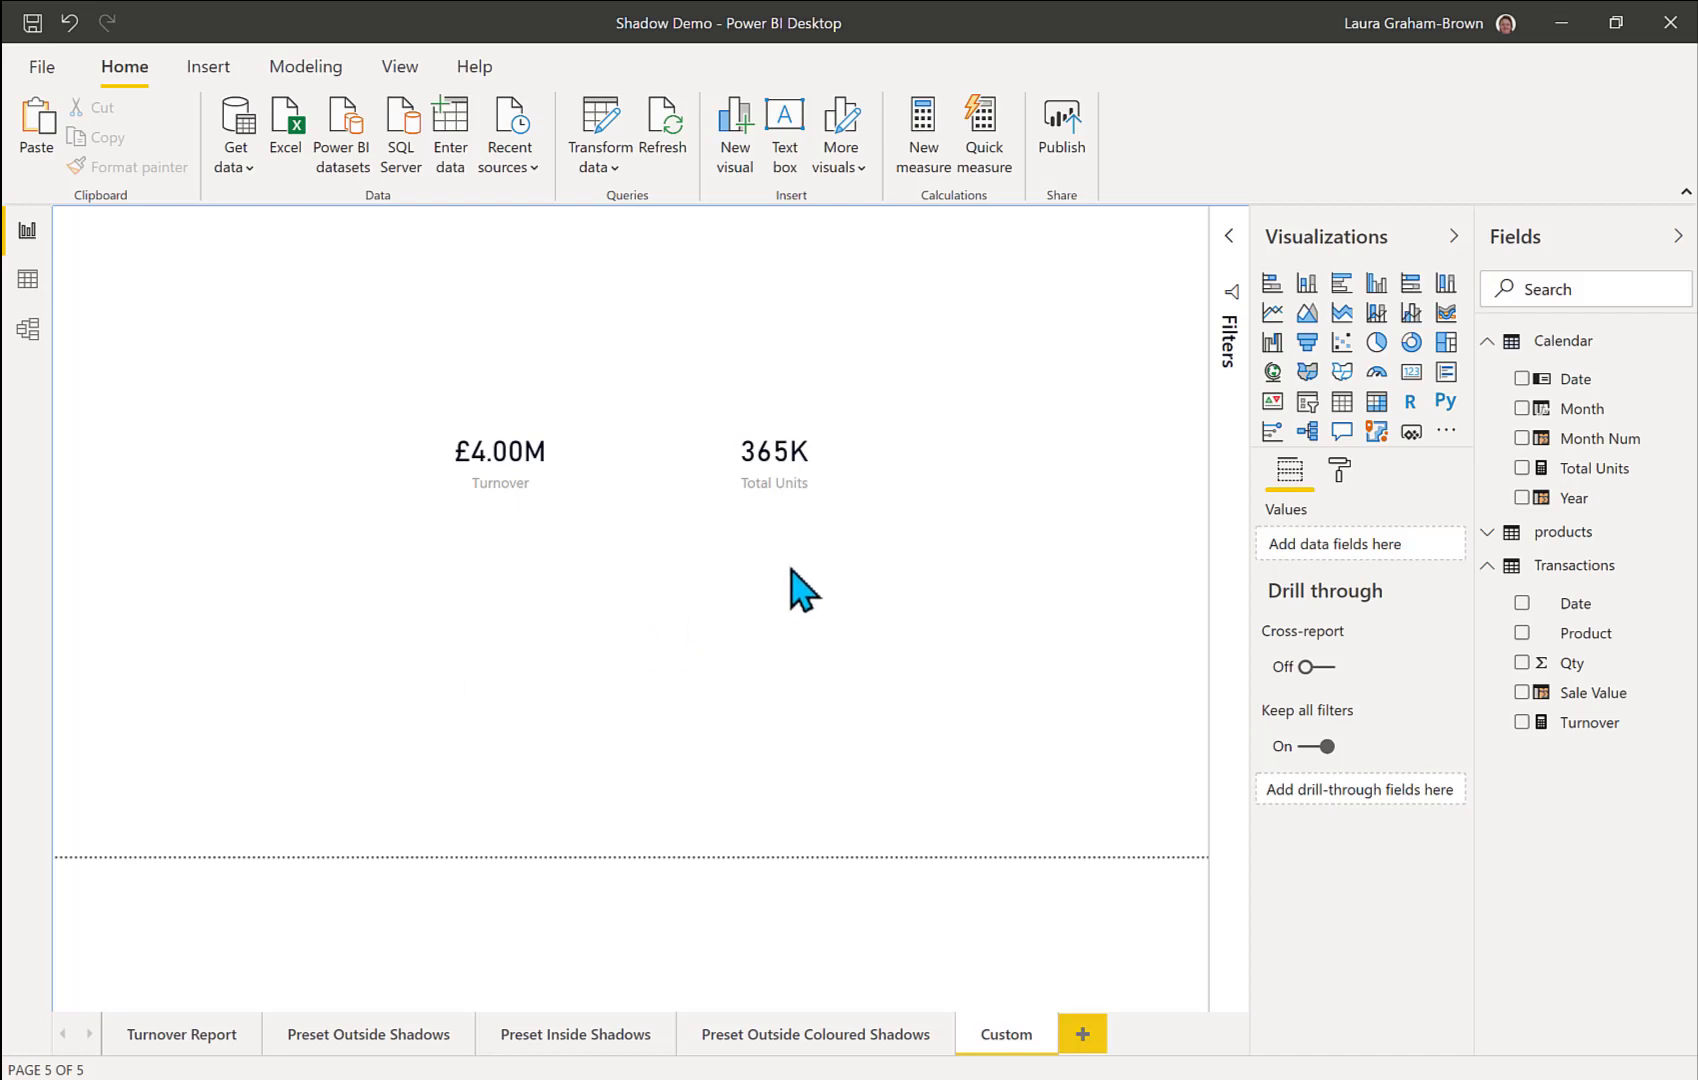
click(832, 493)
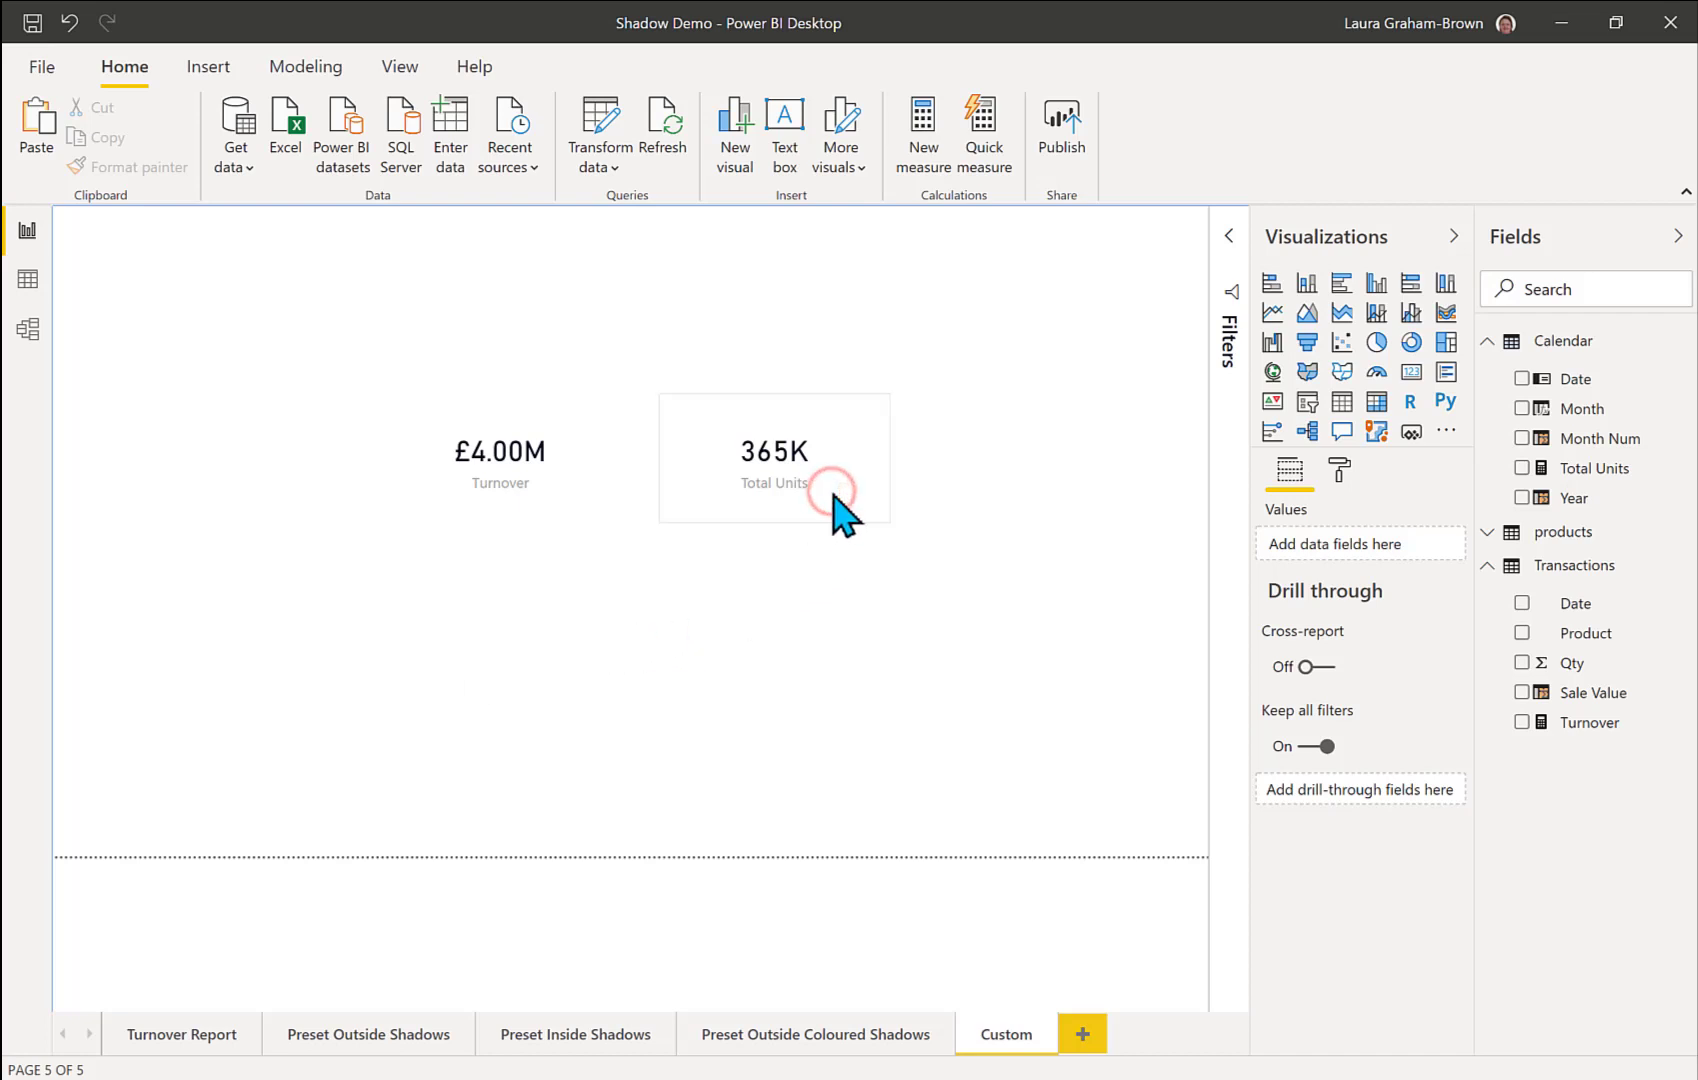
click(1341, 470)
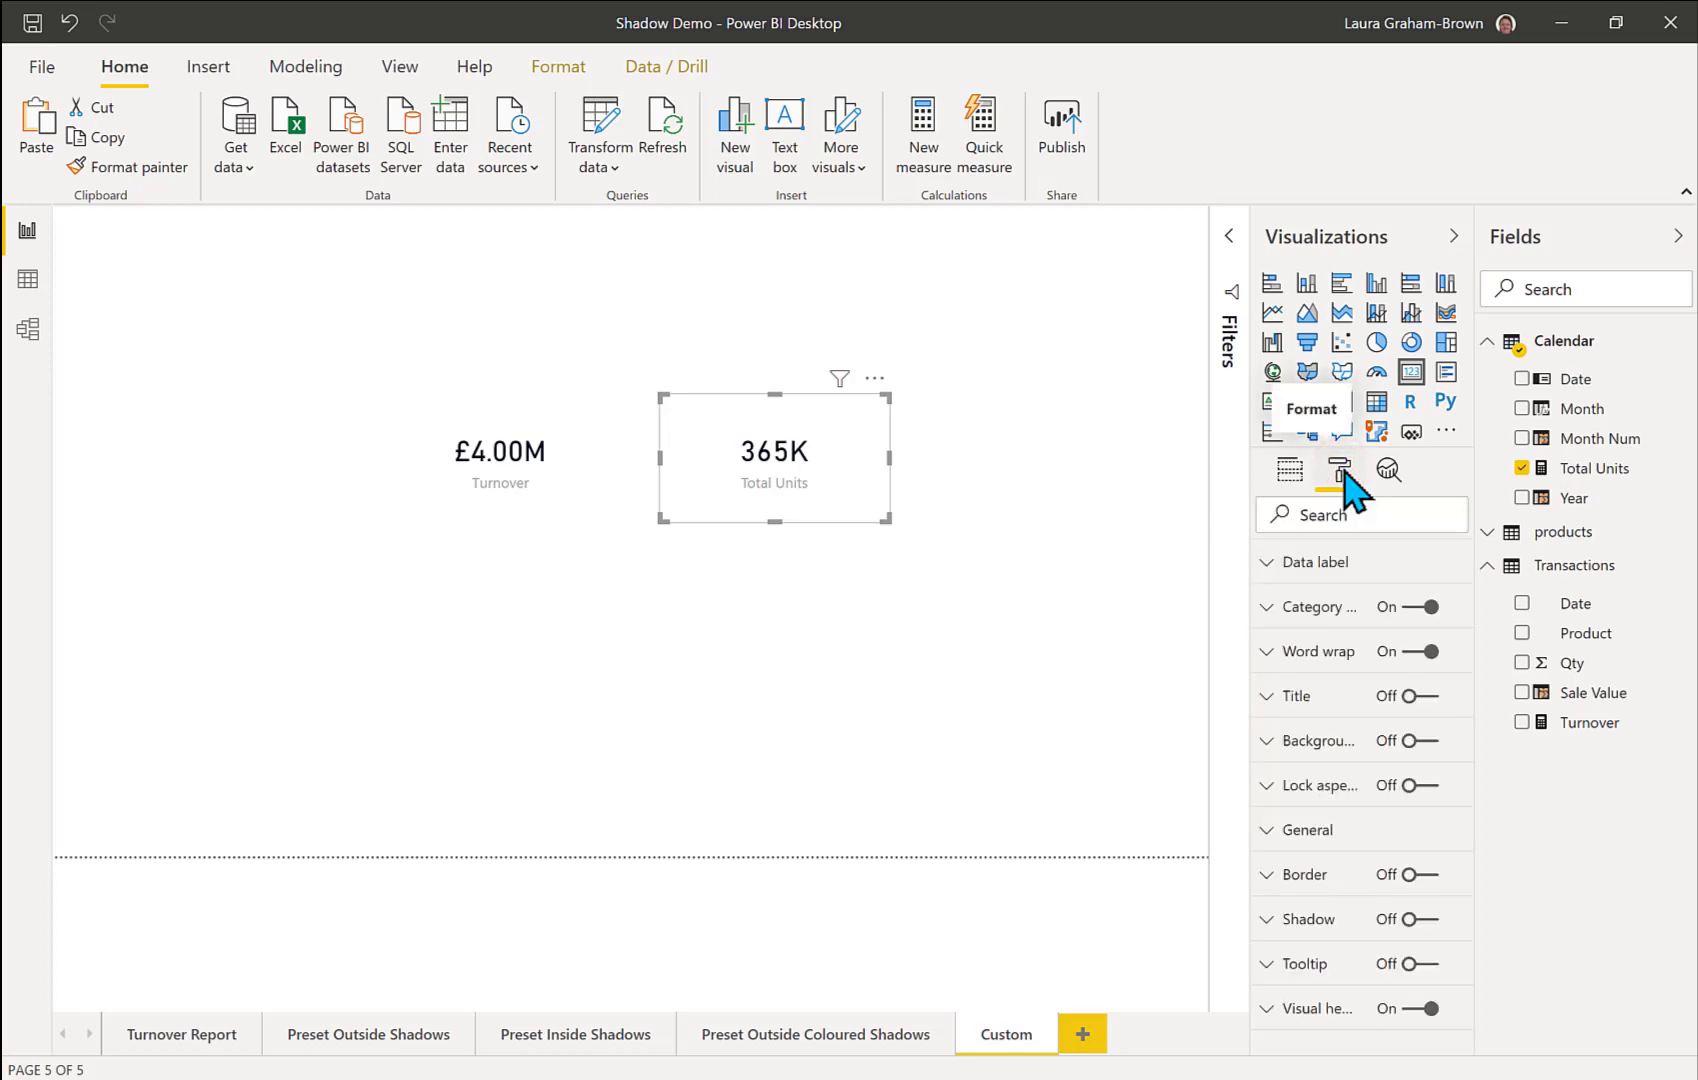
click(1312, 912)
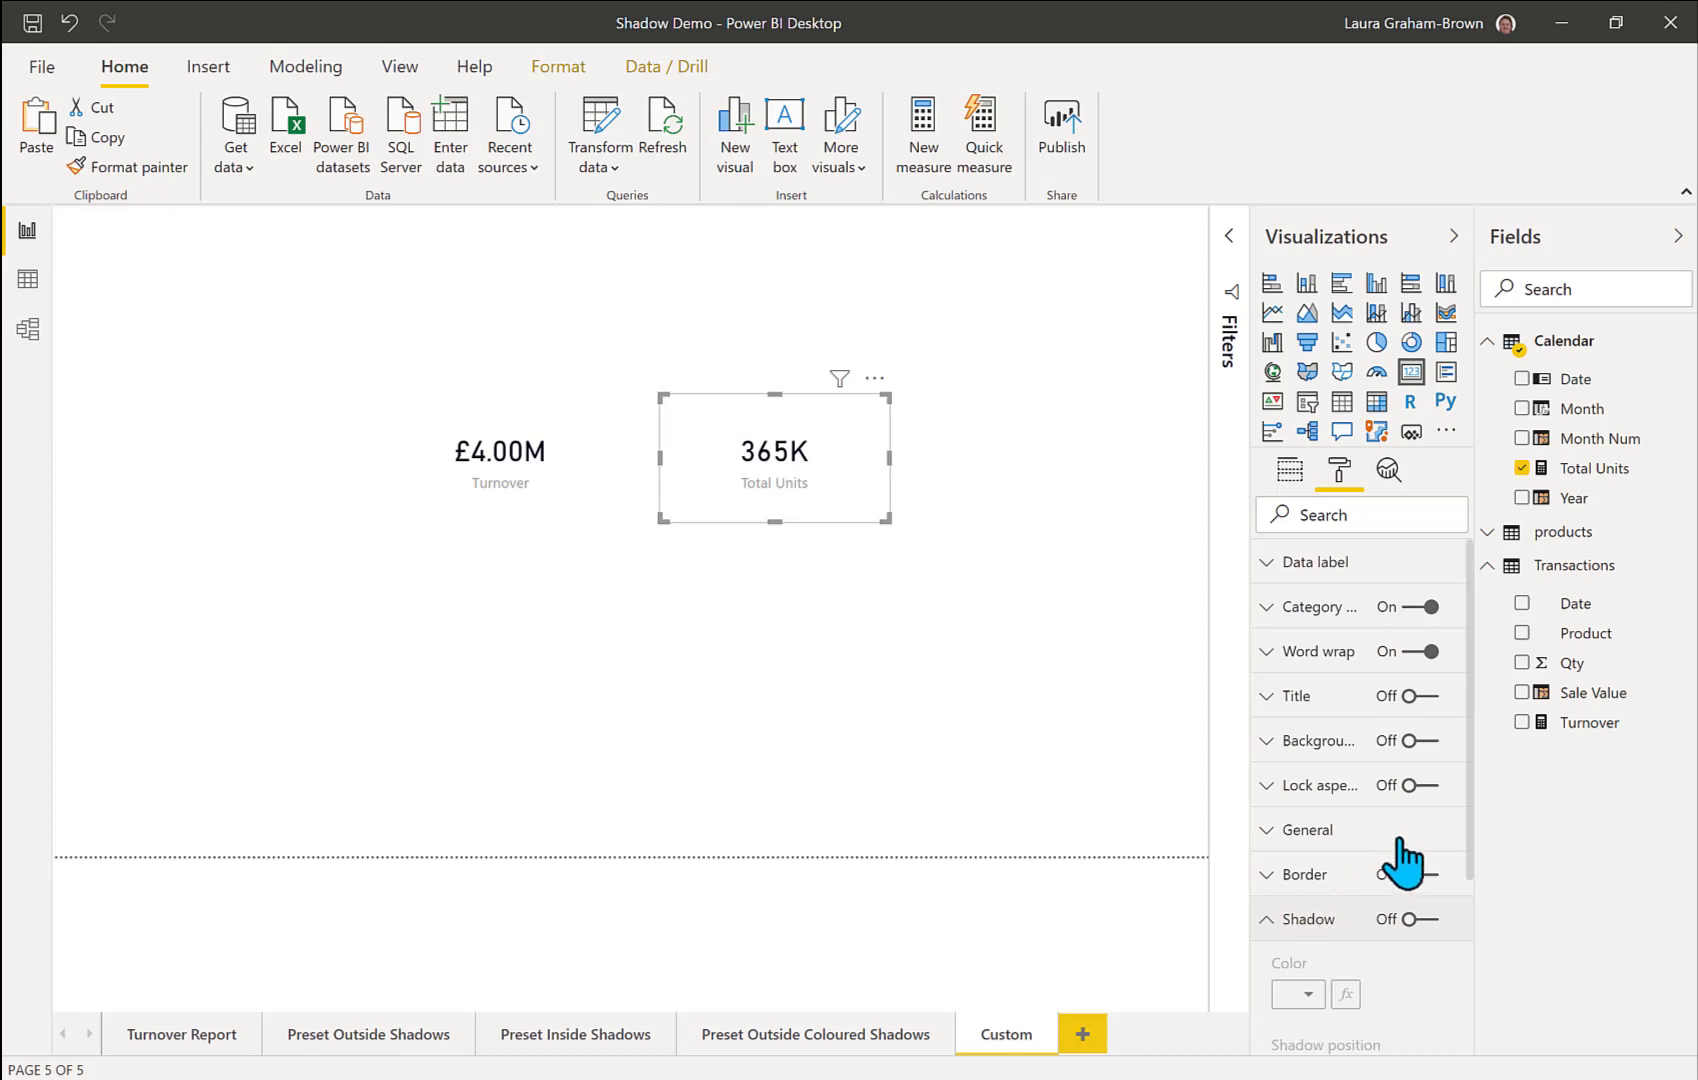
click(1422, 918)
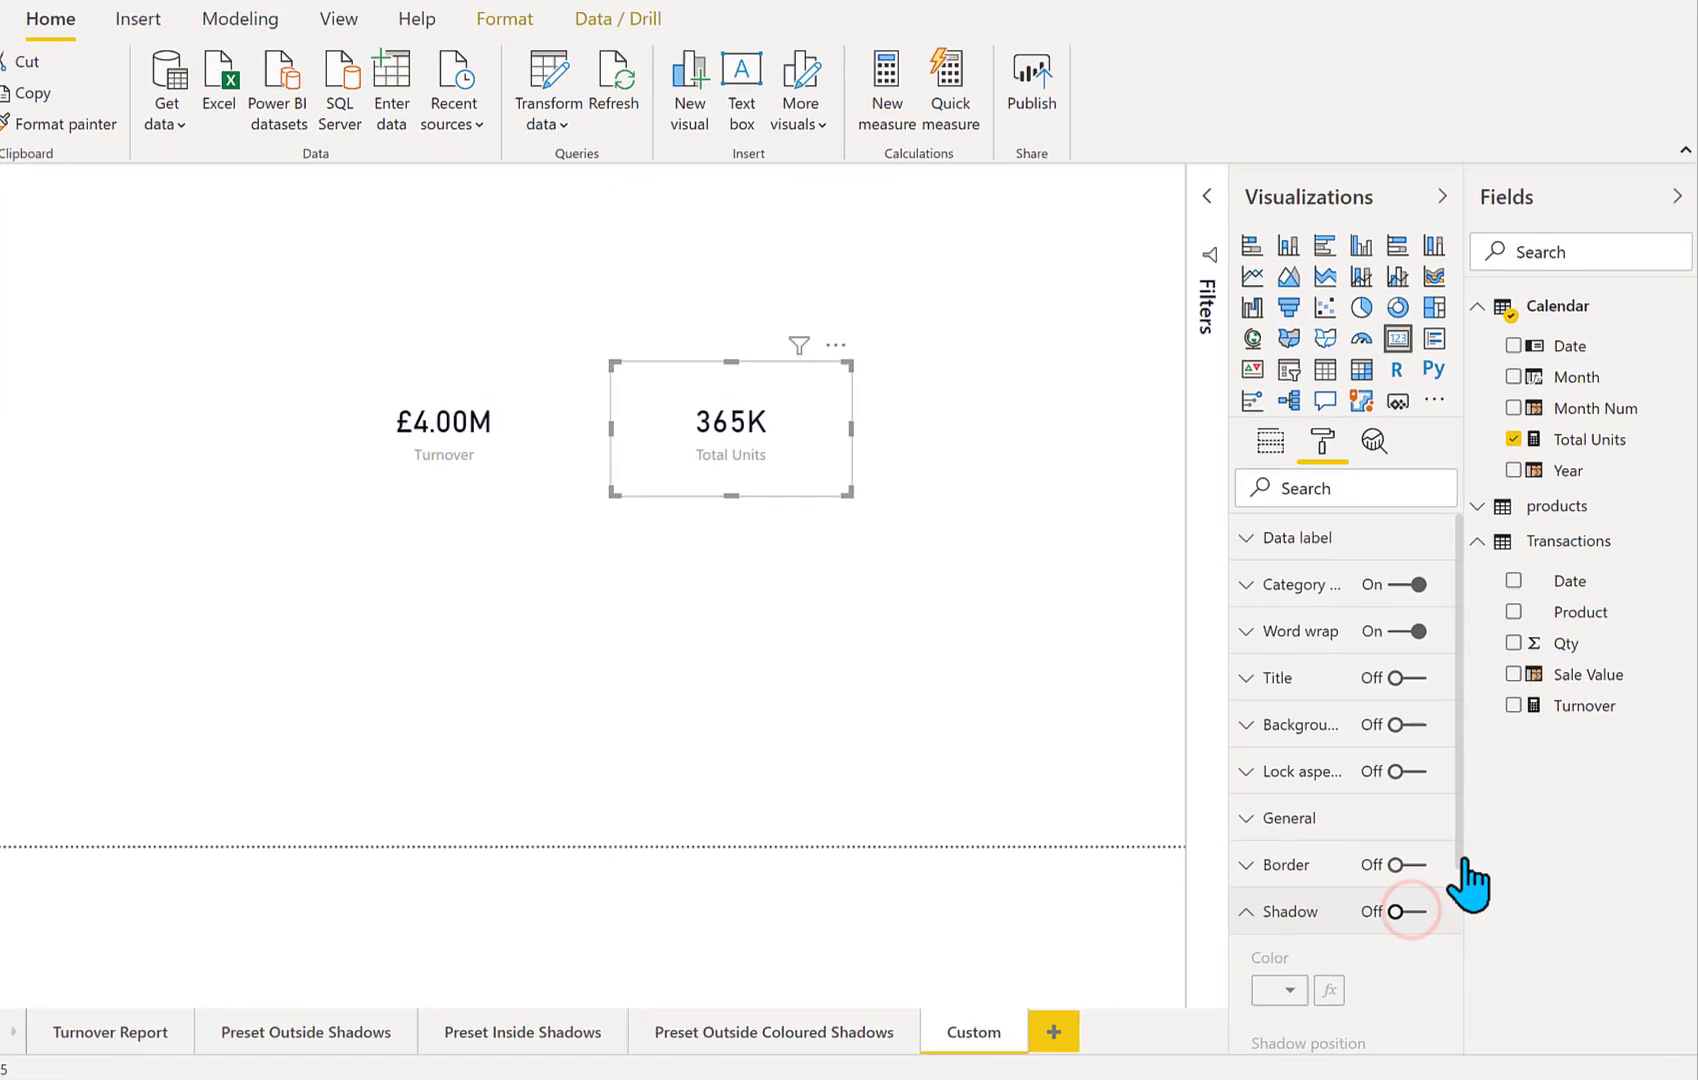
drag(1367, 755, 1366, 1070)
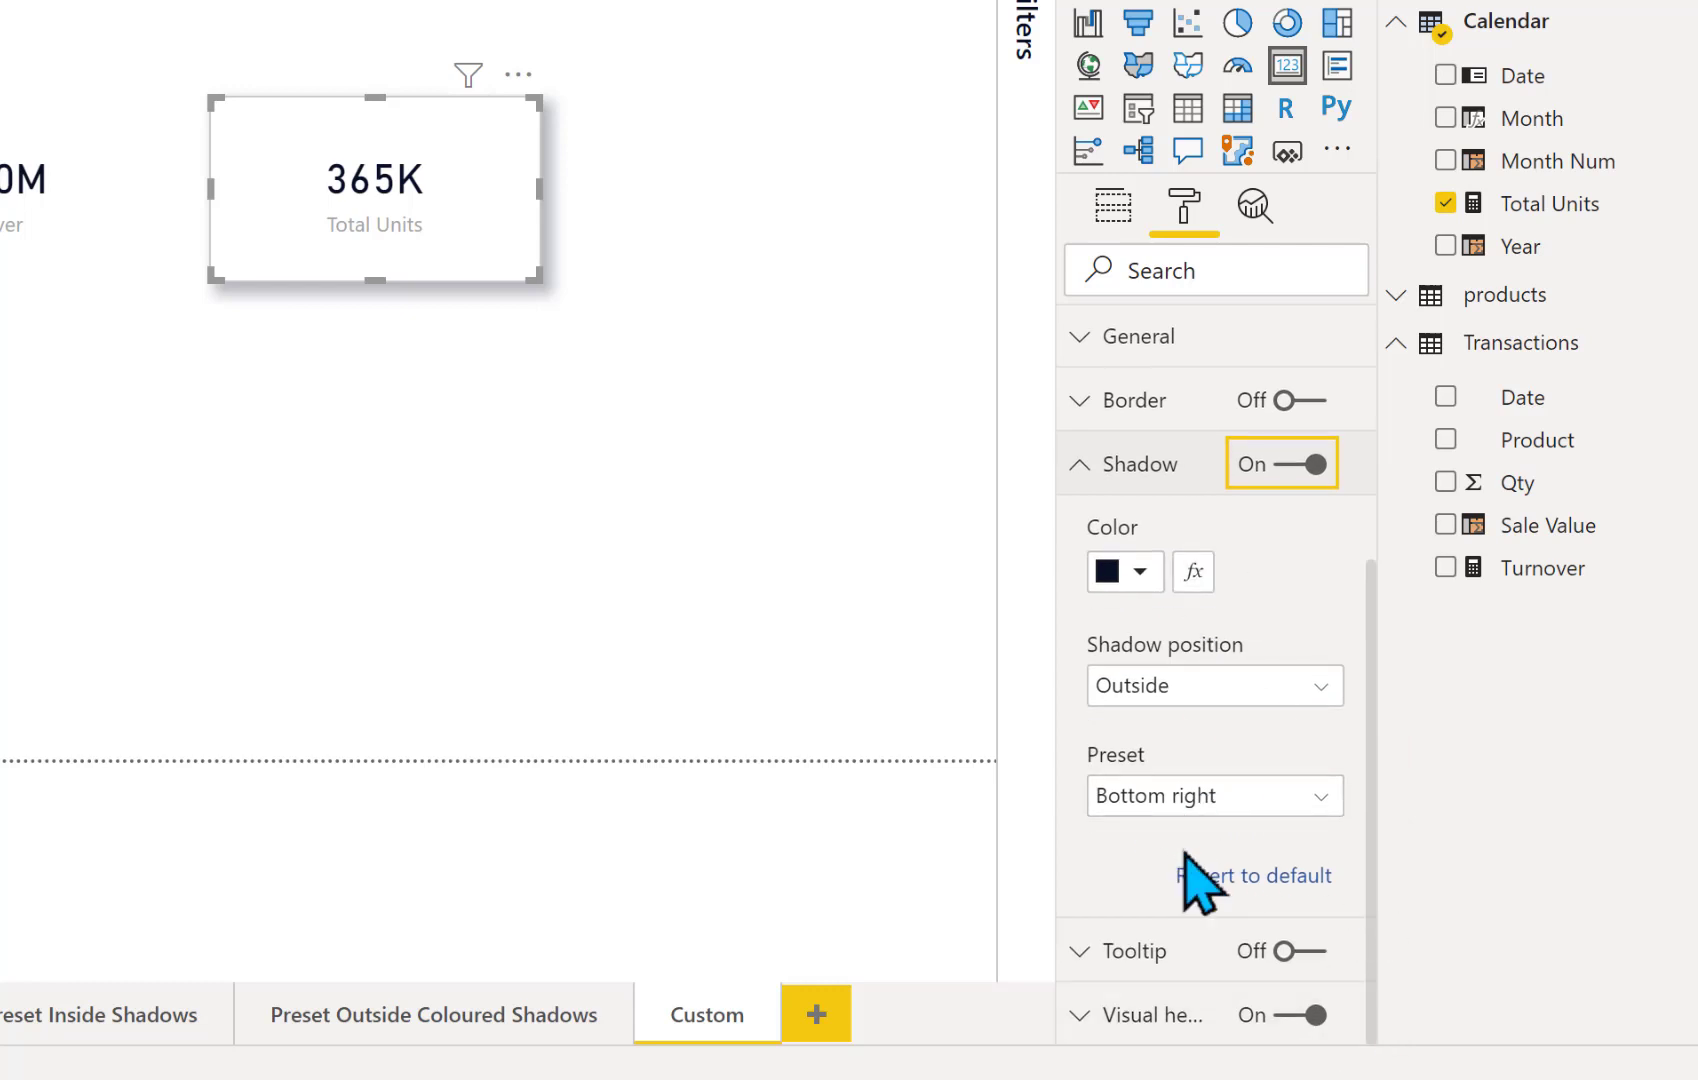
click(1289, 790)
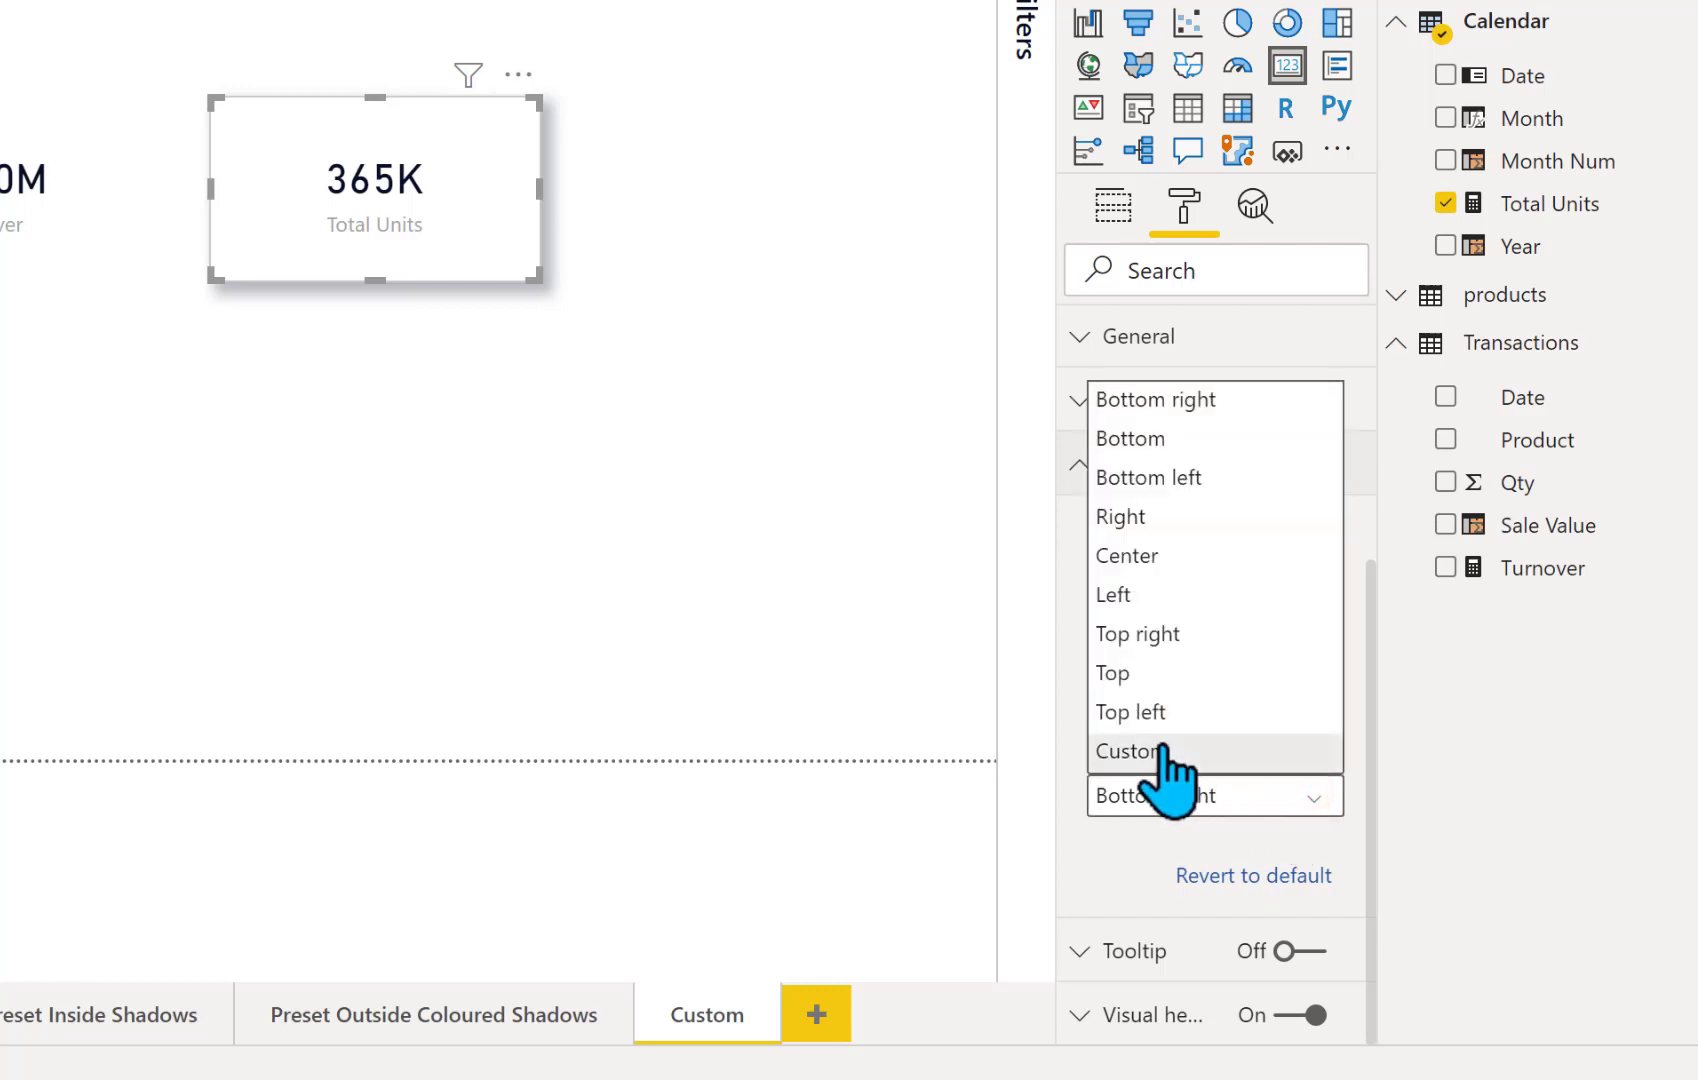
click(1160, 748)
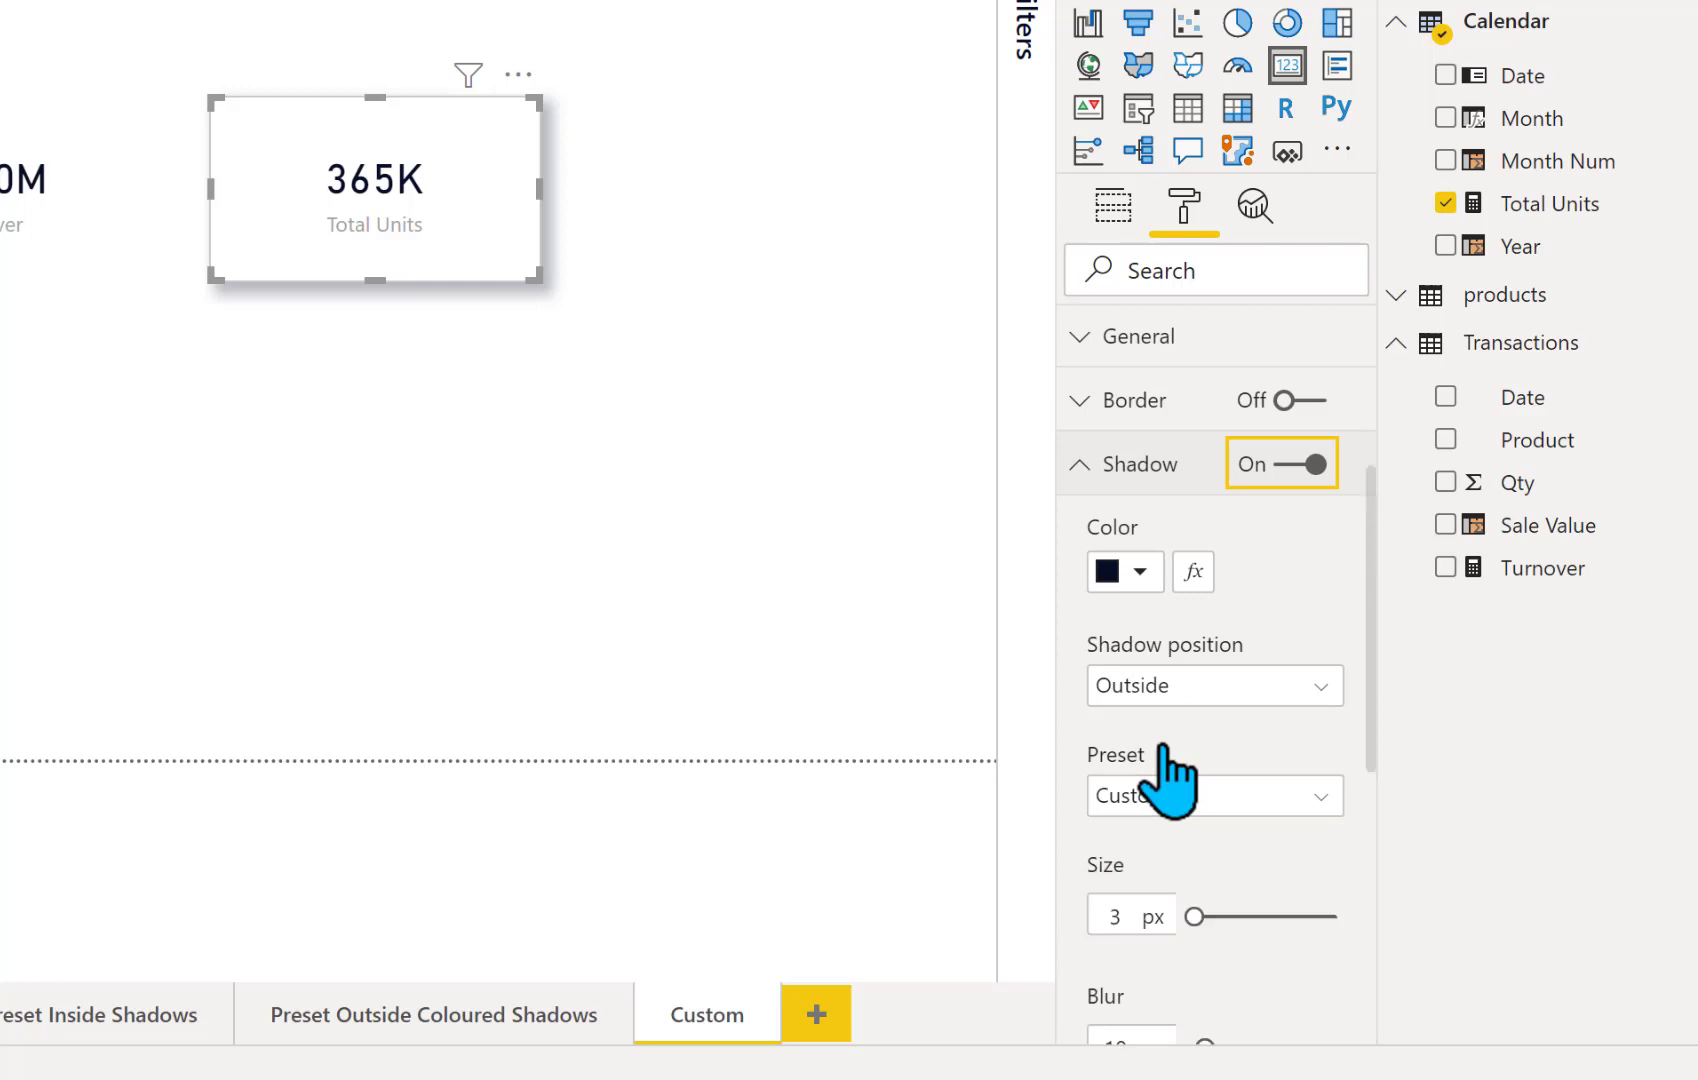
- Set the Total Units card's custom shadow size to 18 px and its blur to 29 px
drag(1368, 752, 1383, 1045)
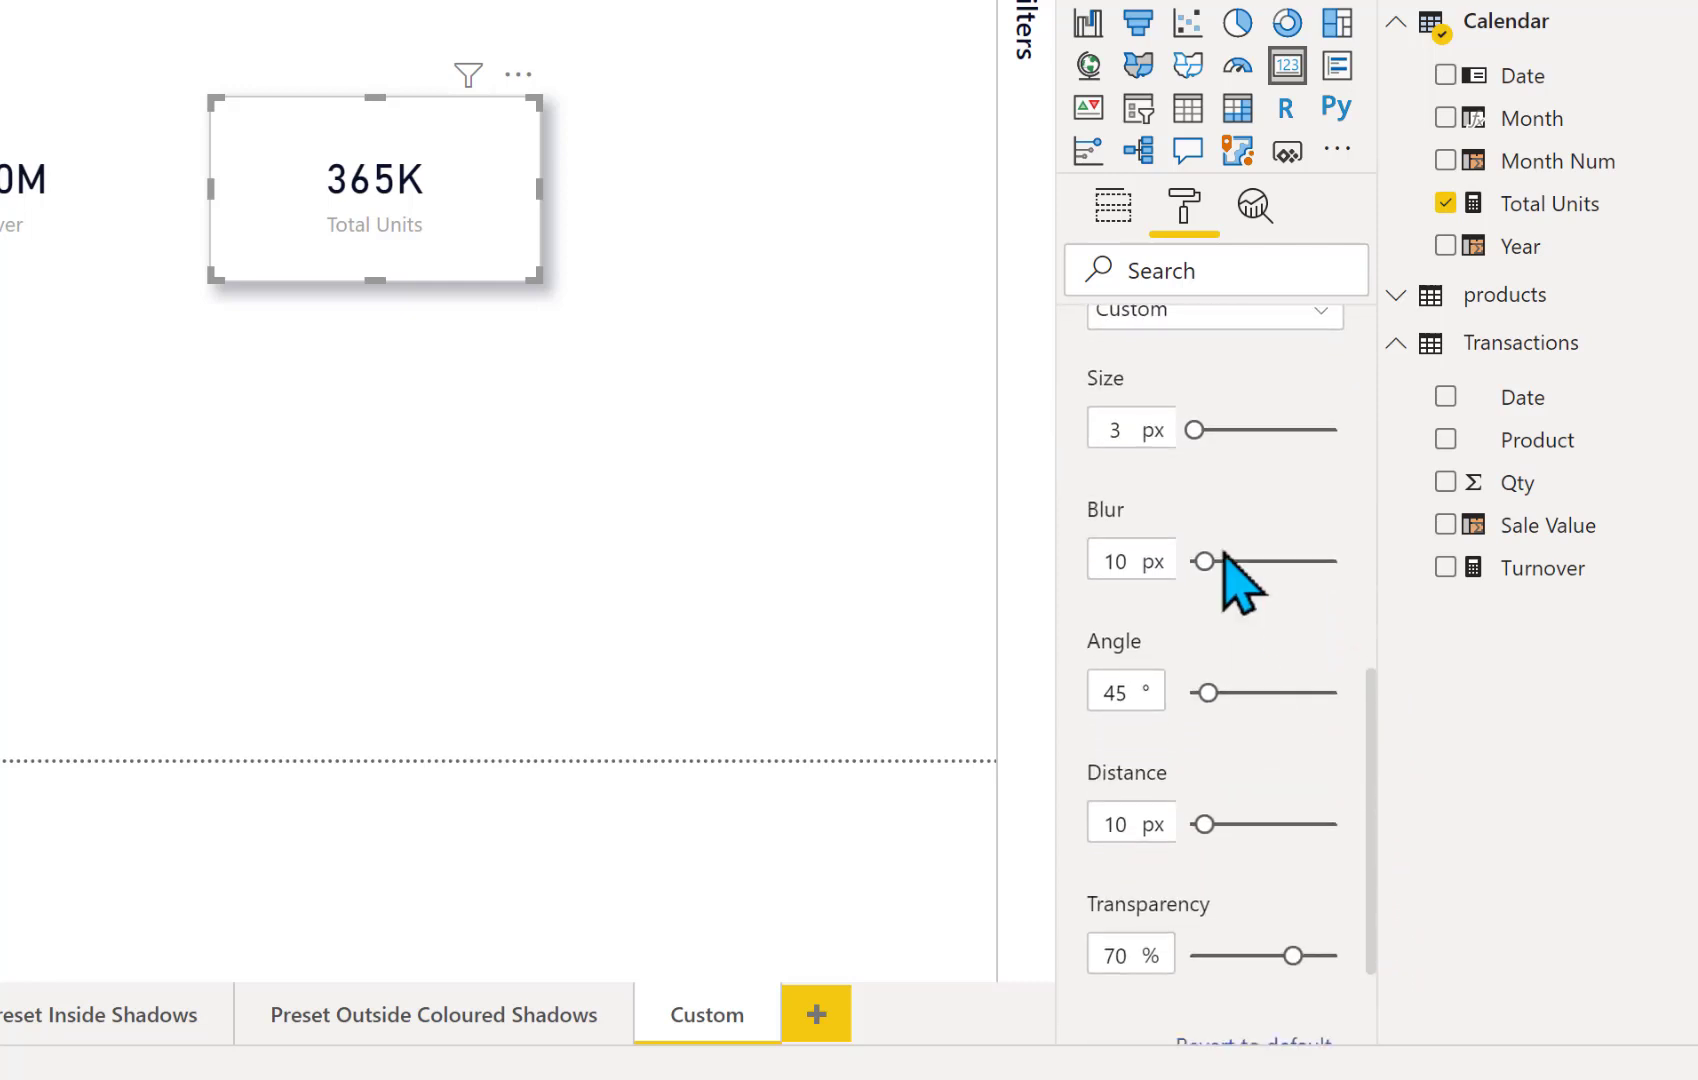
mouse_move(1196, 429)
mouse_down()
mouse_move(1278, 429)
mouse_move(1215, 429)
mouse_up()
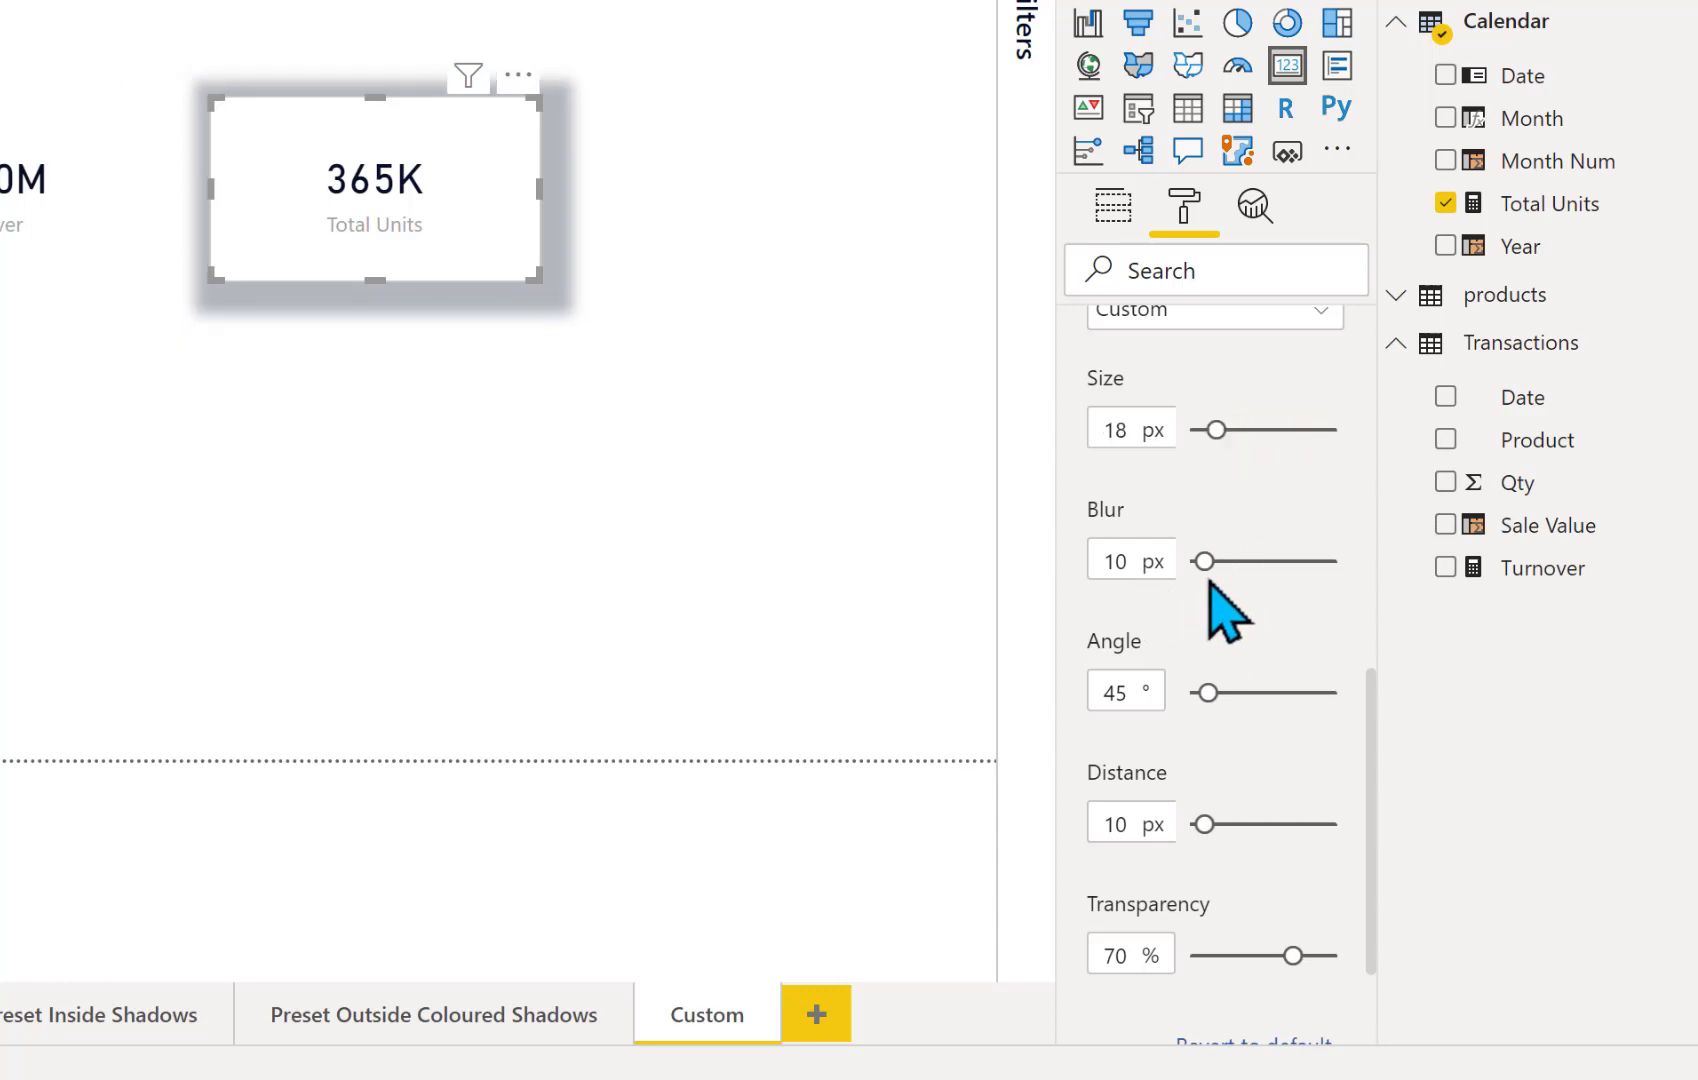
drag(1200, 558, 1215, 563)
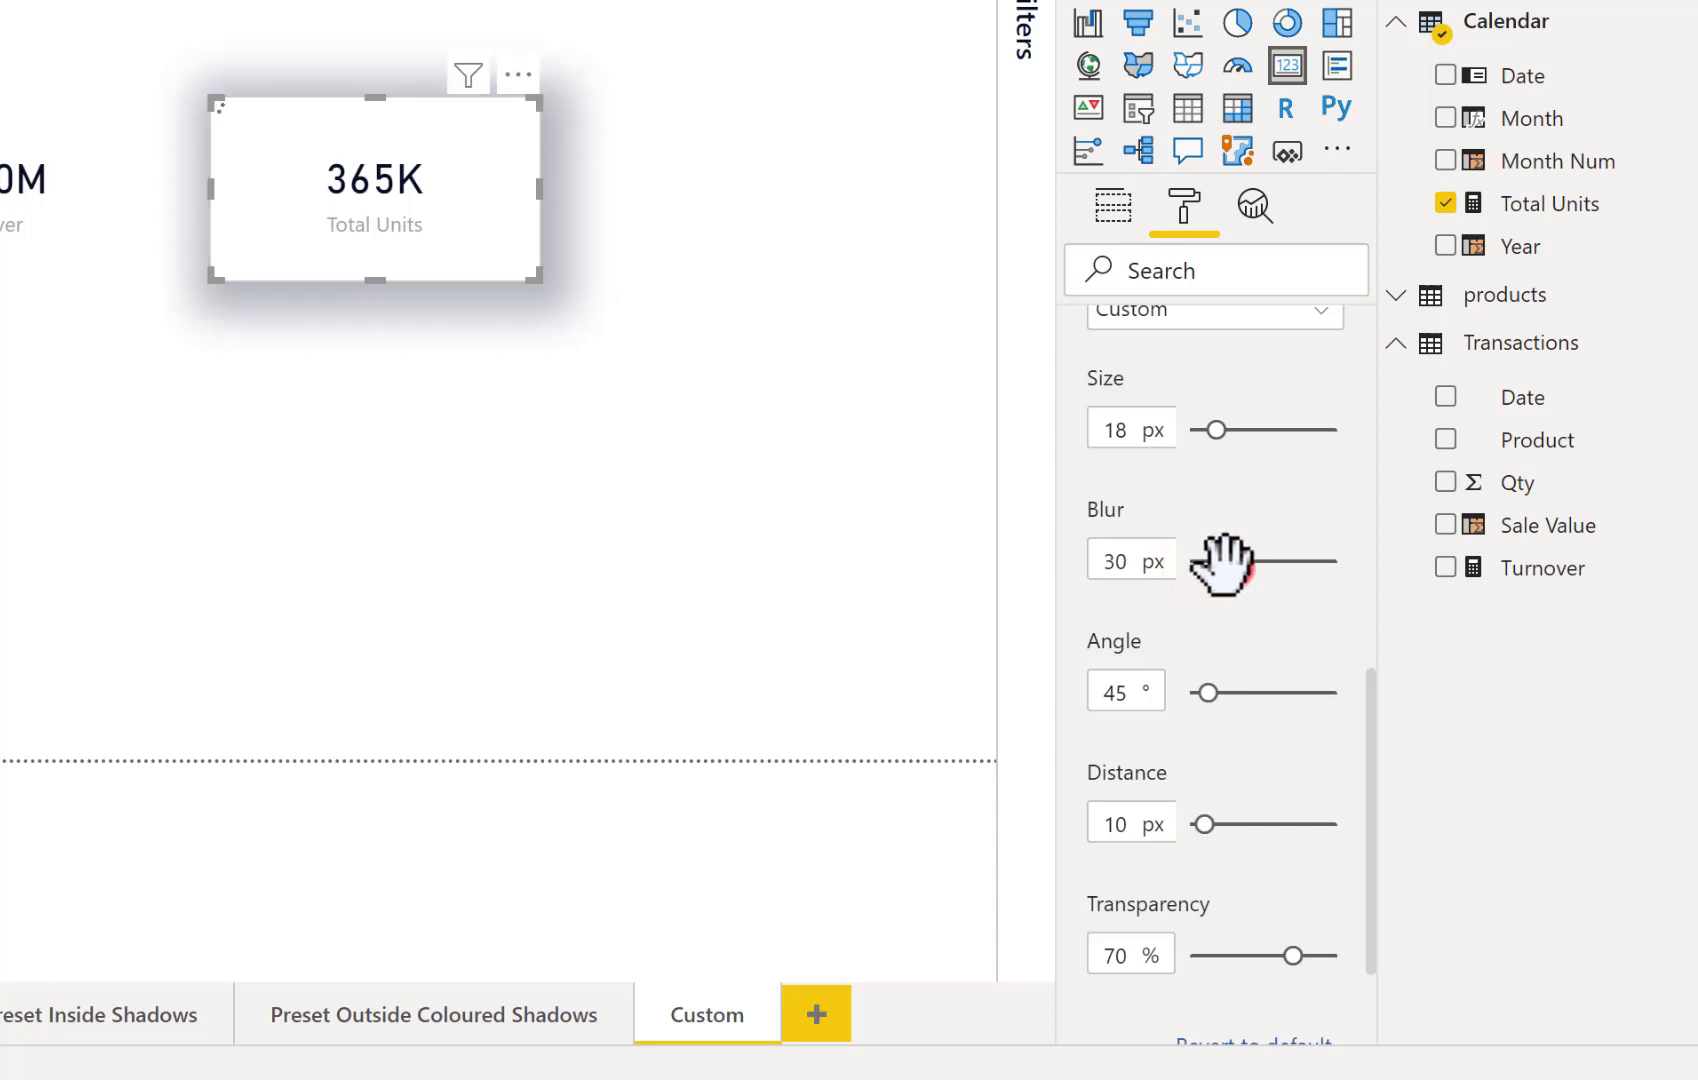
drag(1222, 563, 1156, 606)
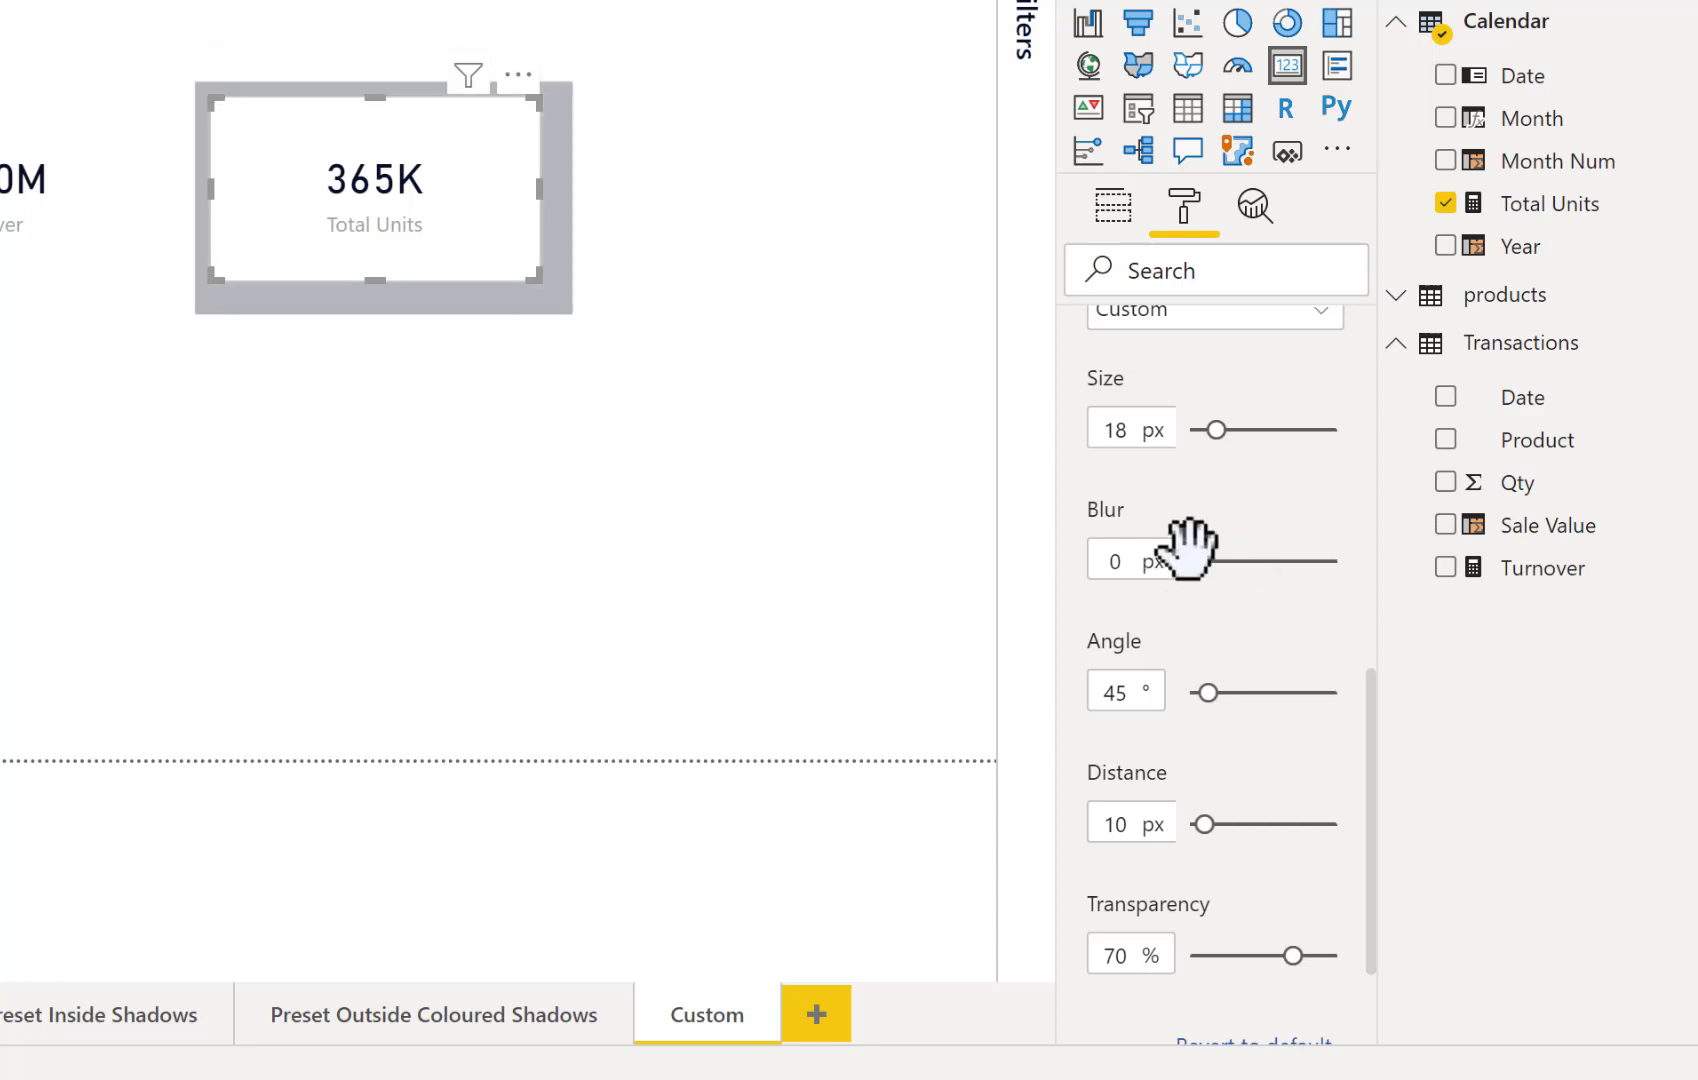
drag(1195, 561, 1230, 566)
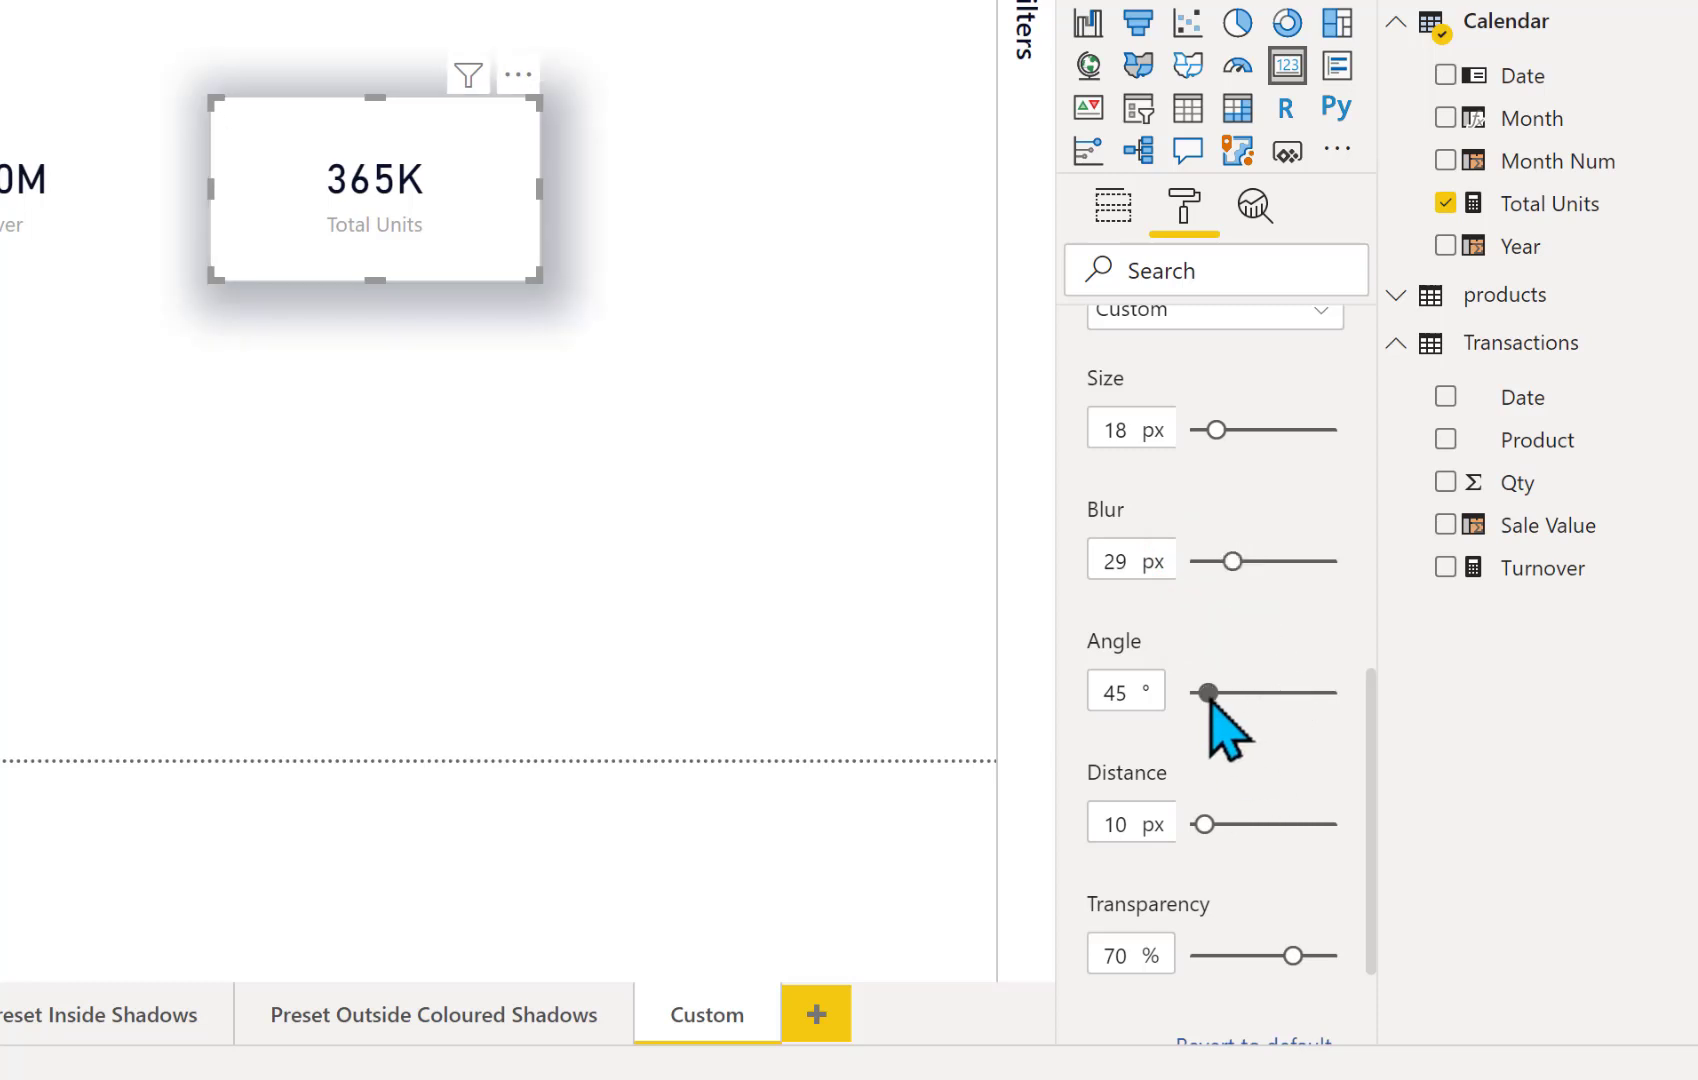
- Set the Total Units card's shadow angle to 217° and its distance to 28 px
drag(1210, 692, 1320, 694)
click(1278, 692)
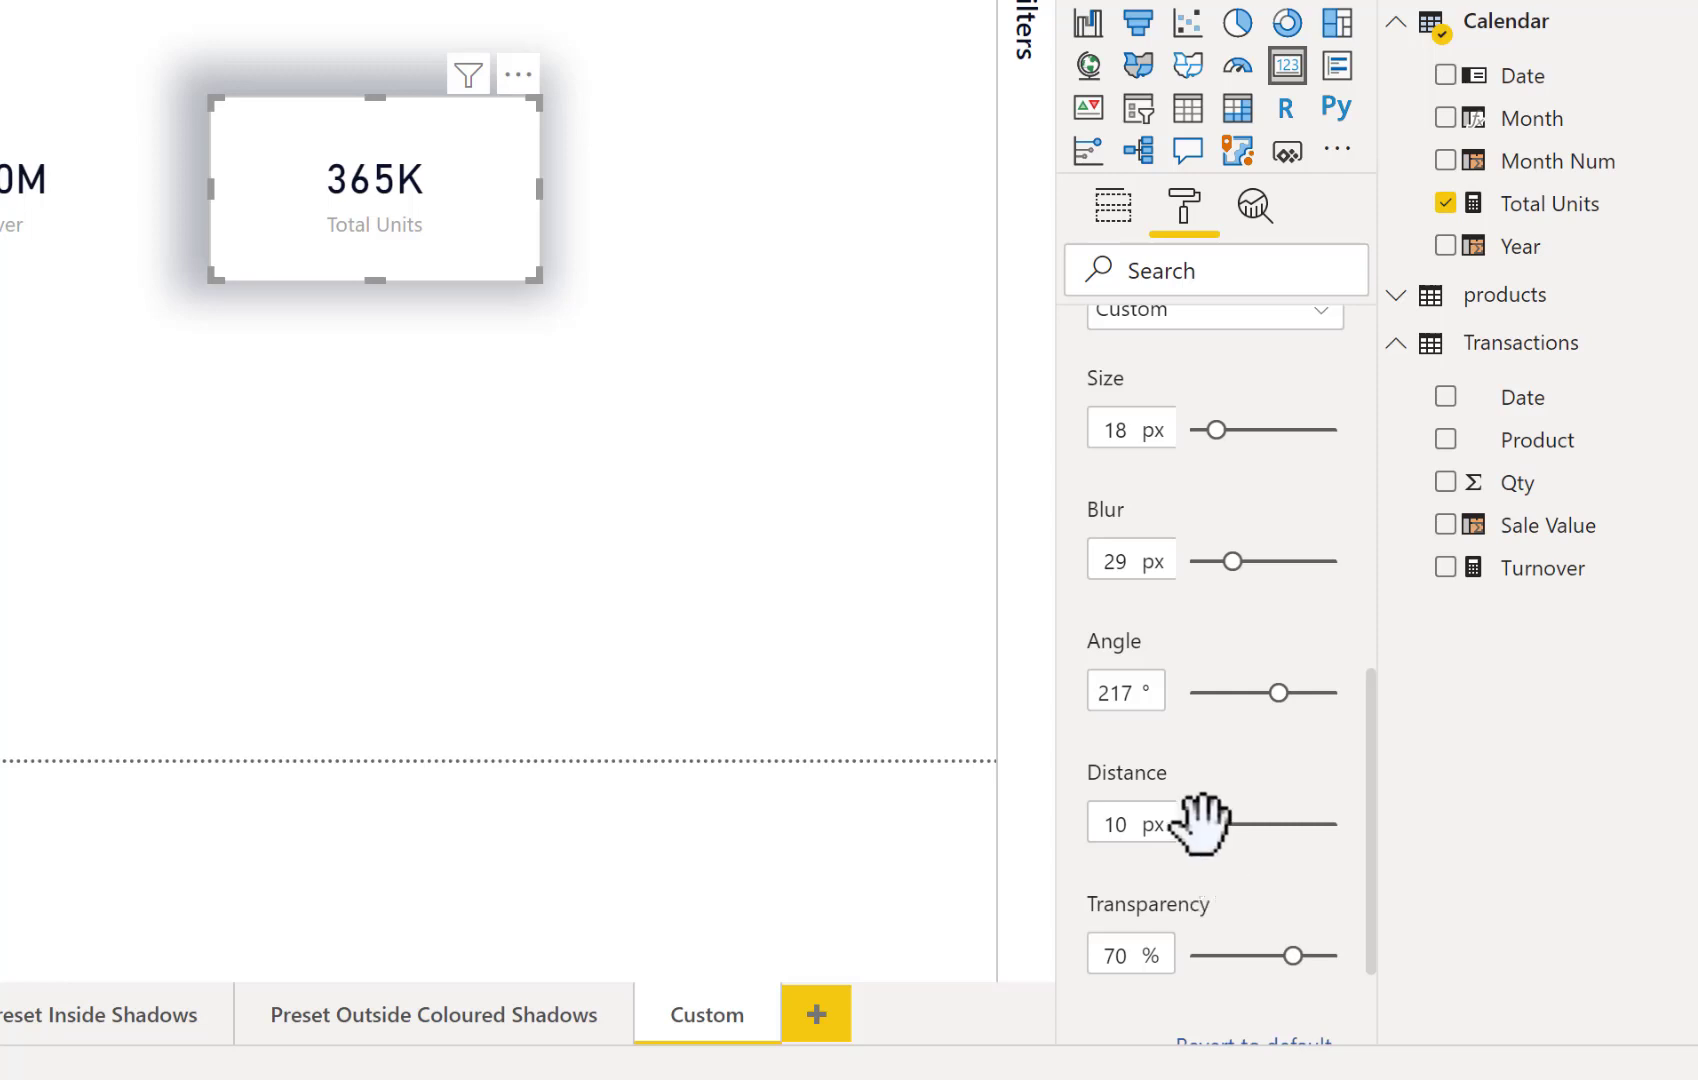
drag(1200, 822, 1295, 830)
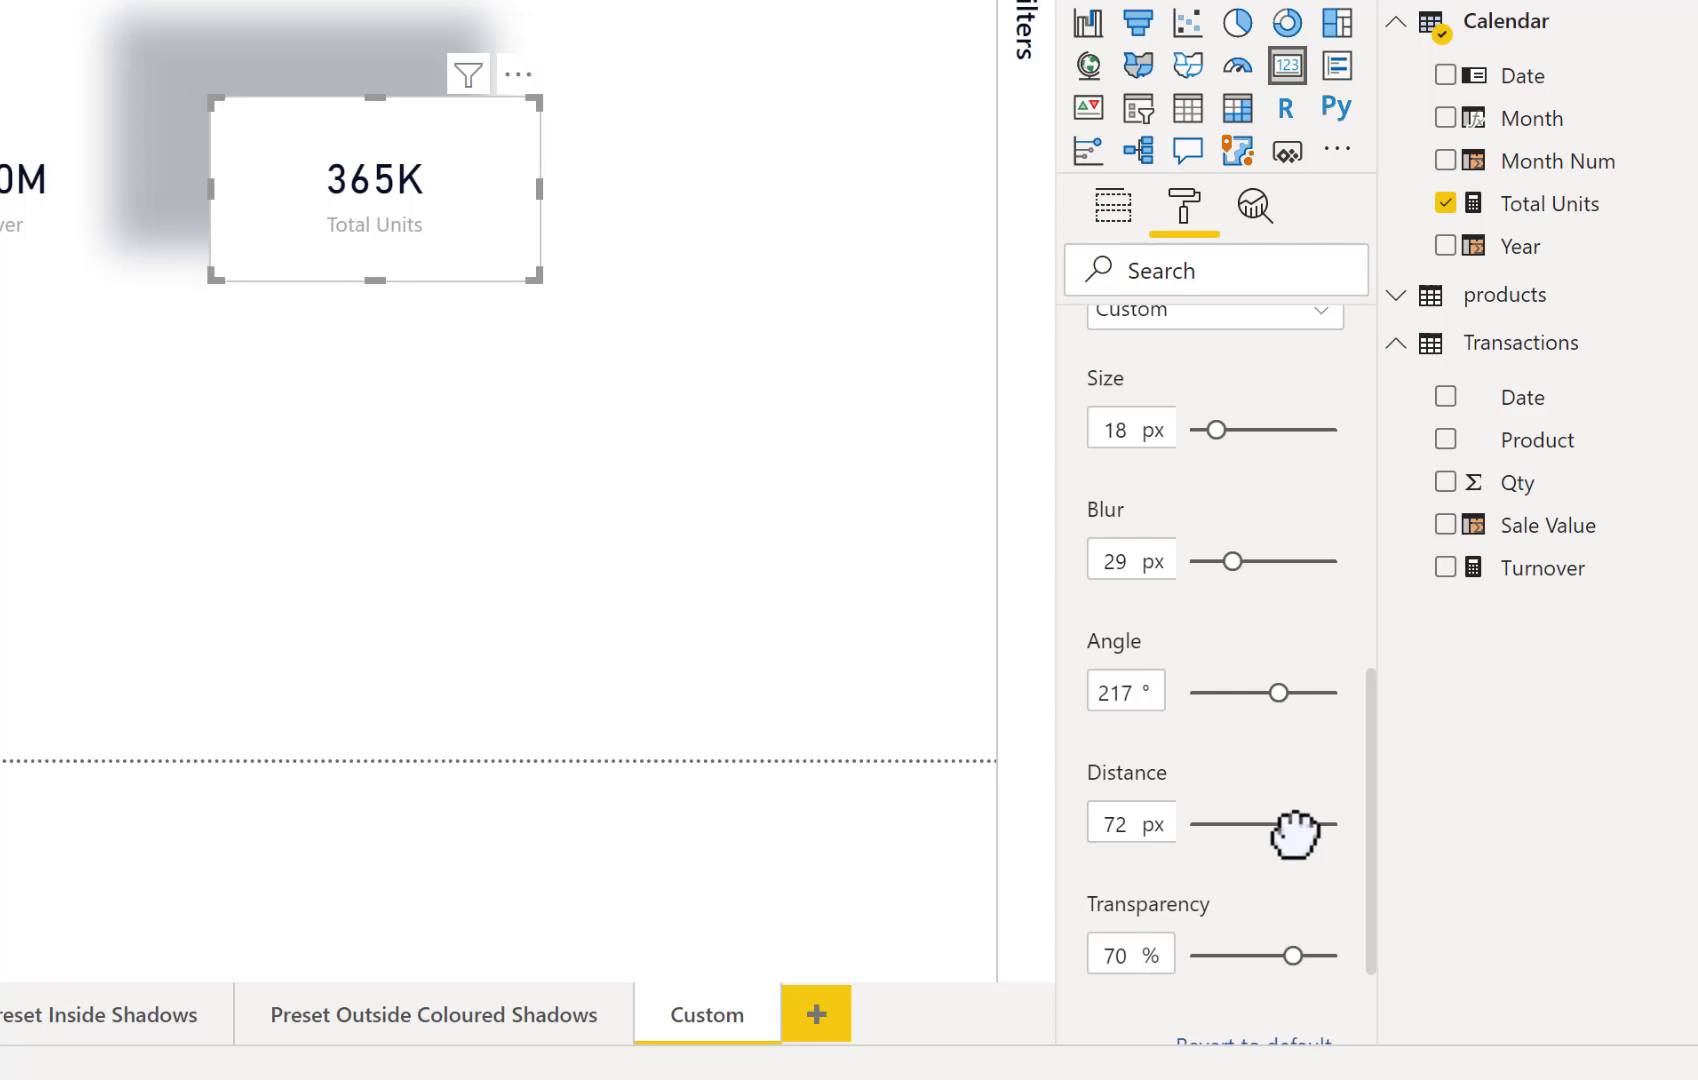
drag(1295, 830, 1226, 826)
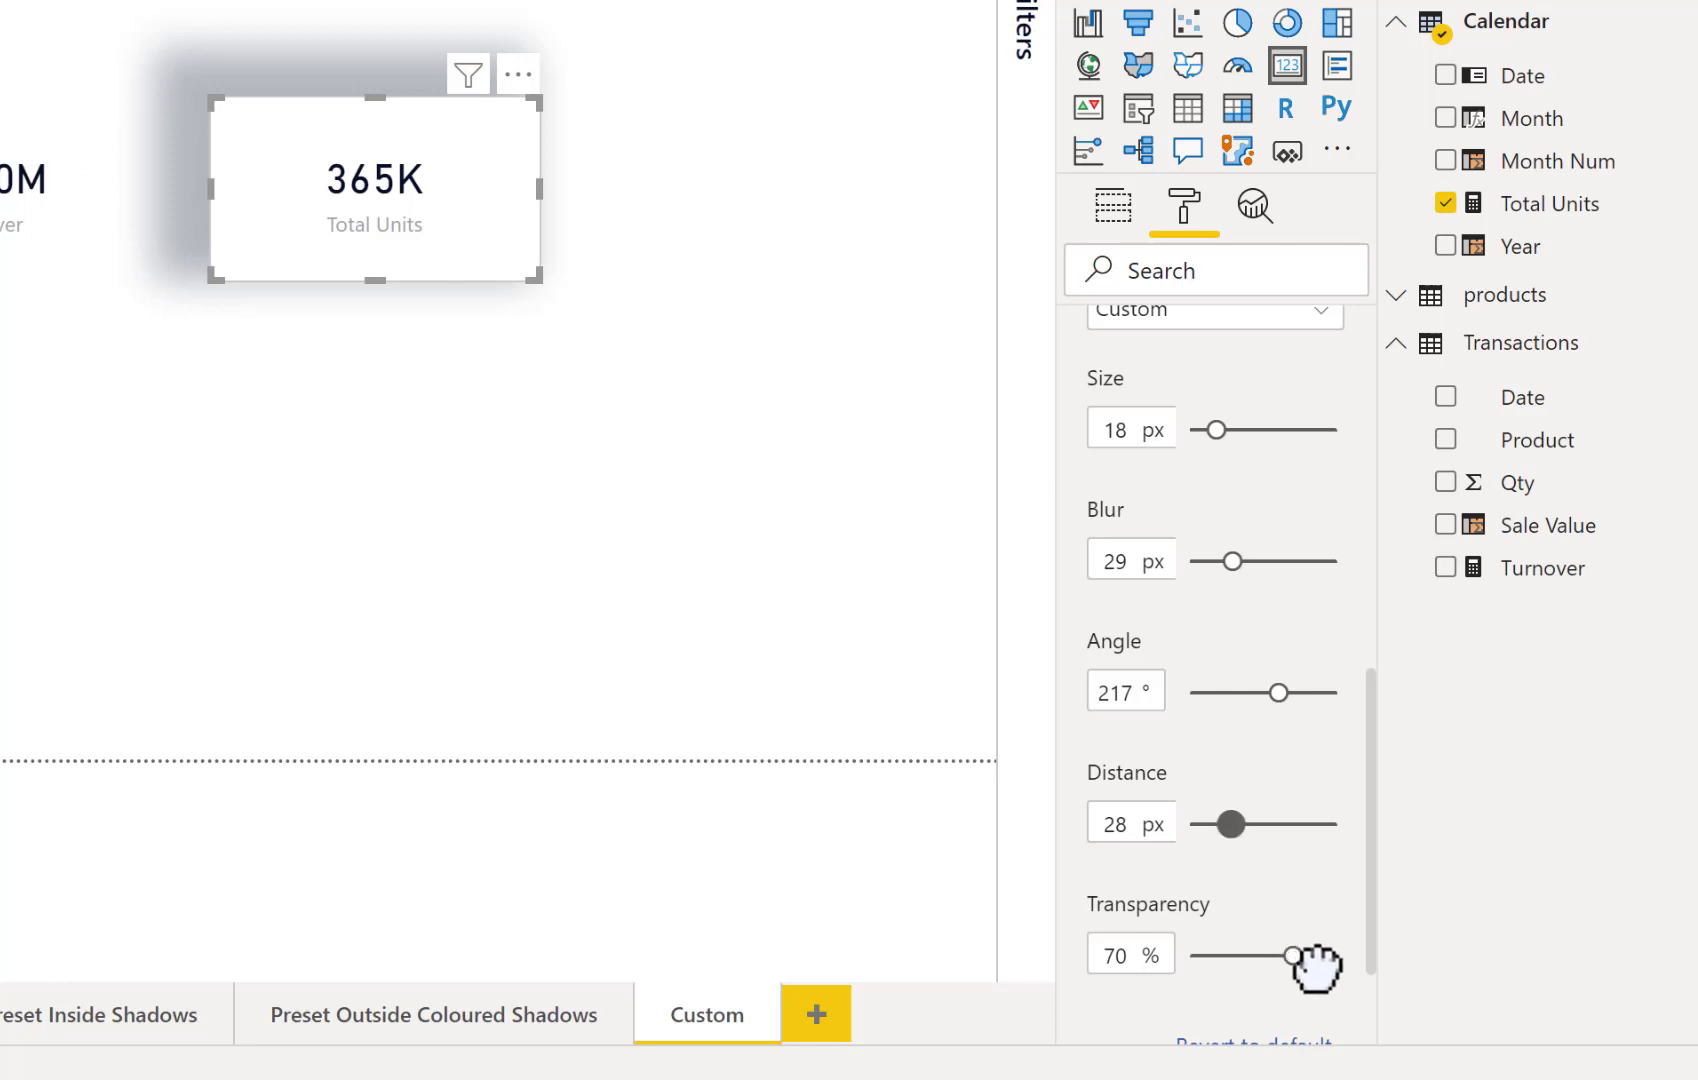
- Try nearly opaque and fully transparent settings for the Total Units card's shadow, and set its transparency to 30%
click(1372, 966)
scroll(1378, 990, down, 2)
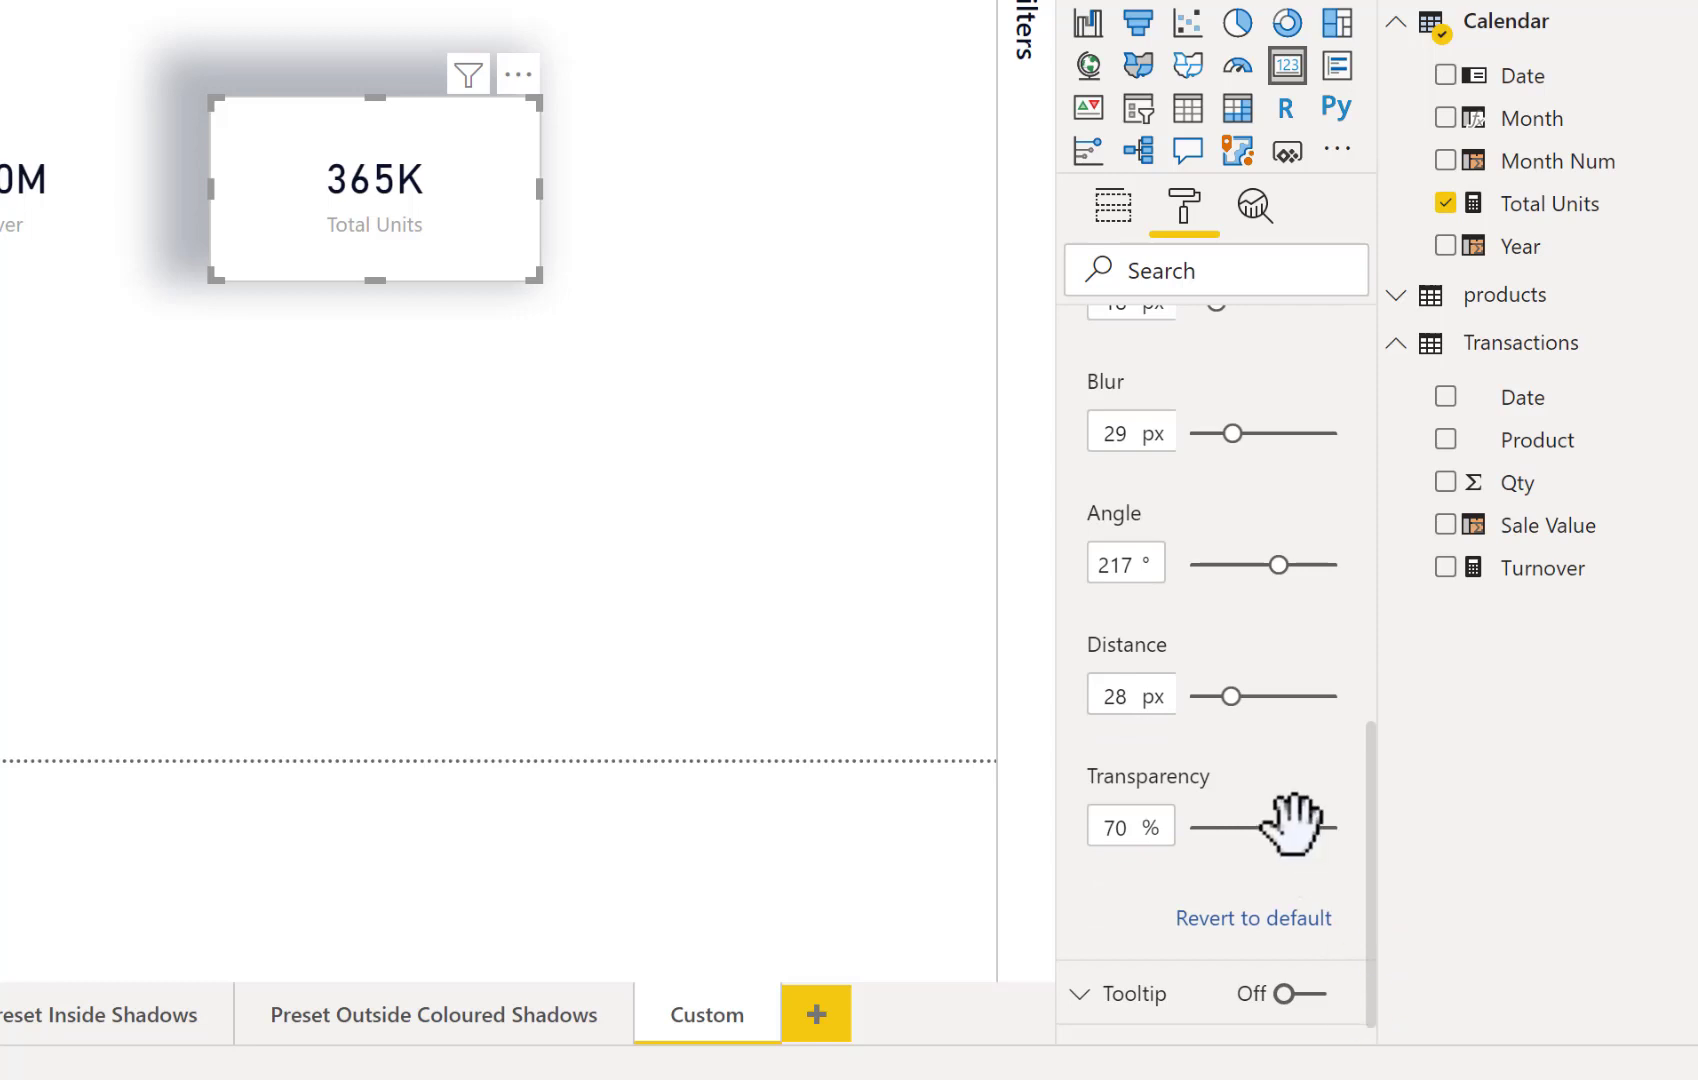
drag(1292, 824, 1192, 845)
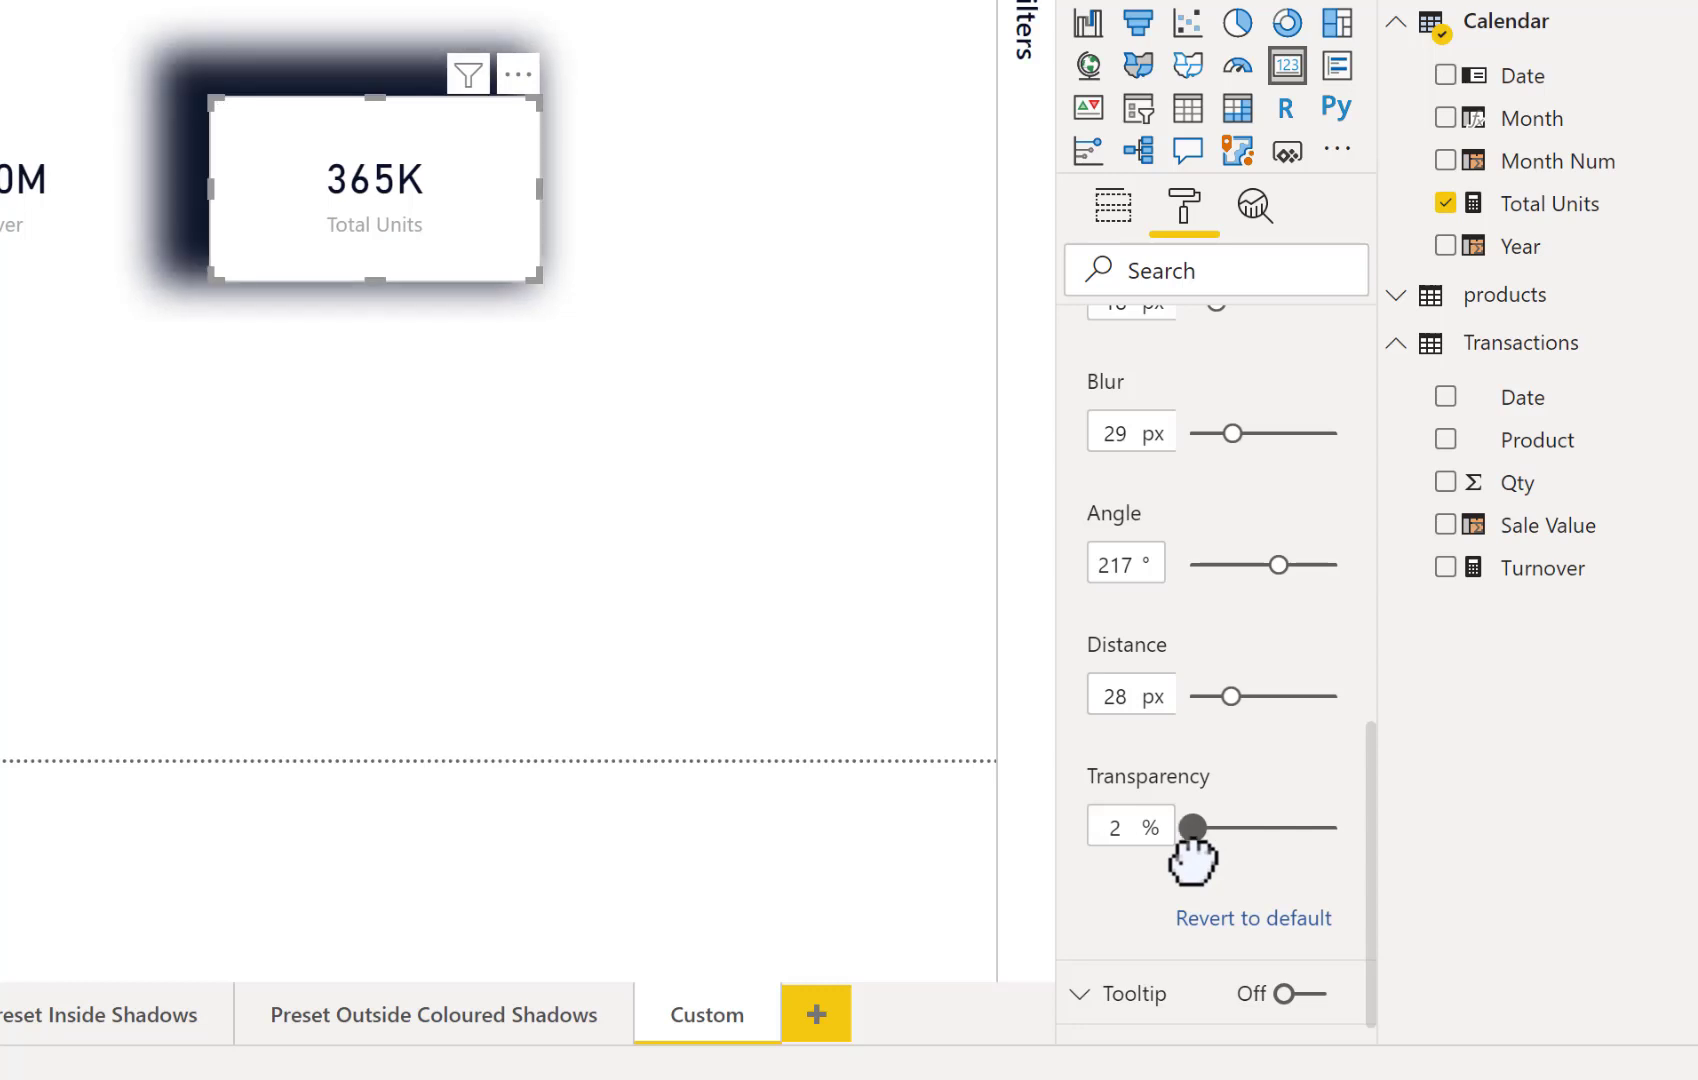
drag(1192, 855, 1386, 862)
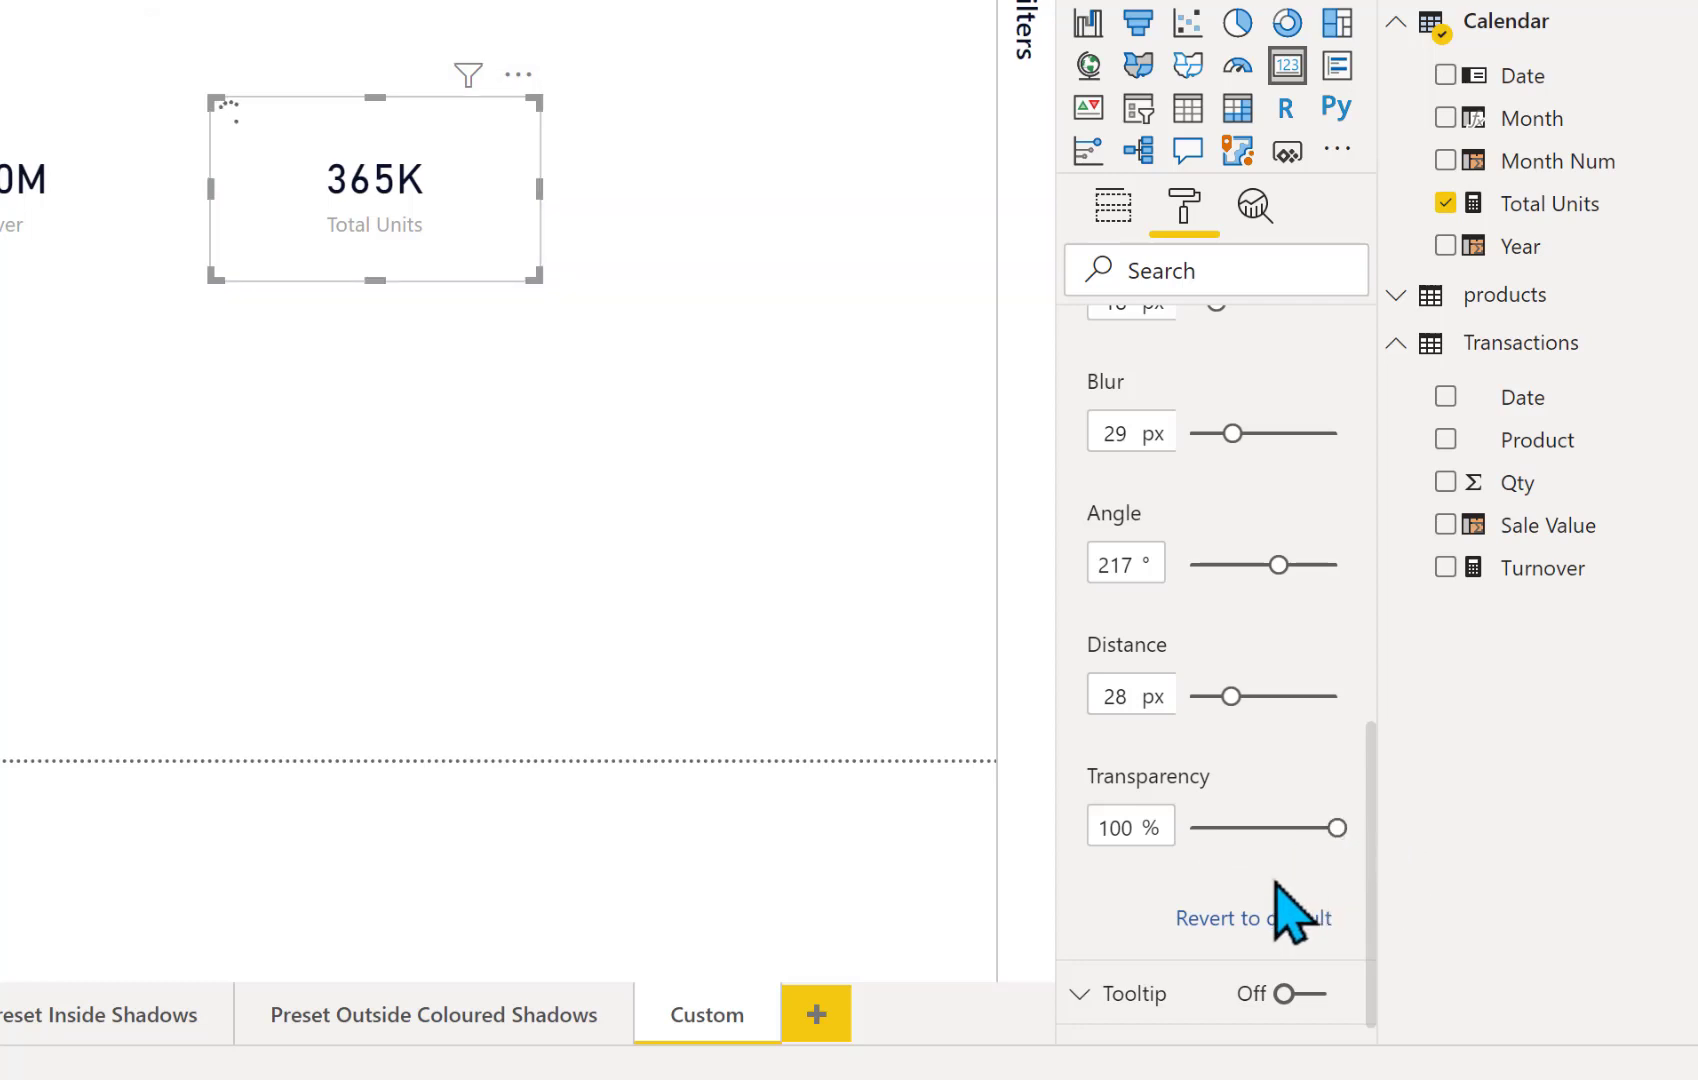
drag(1335, 828, 1233, 828)
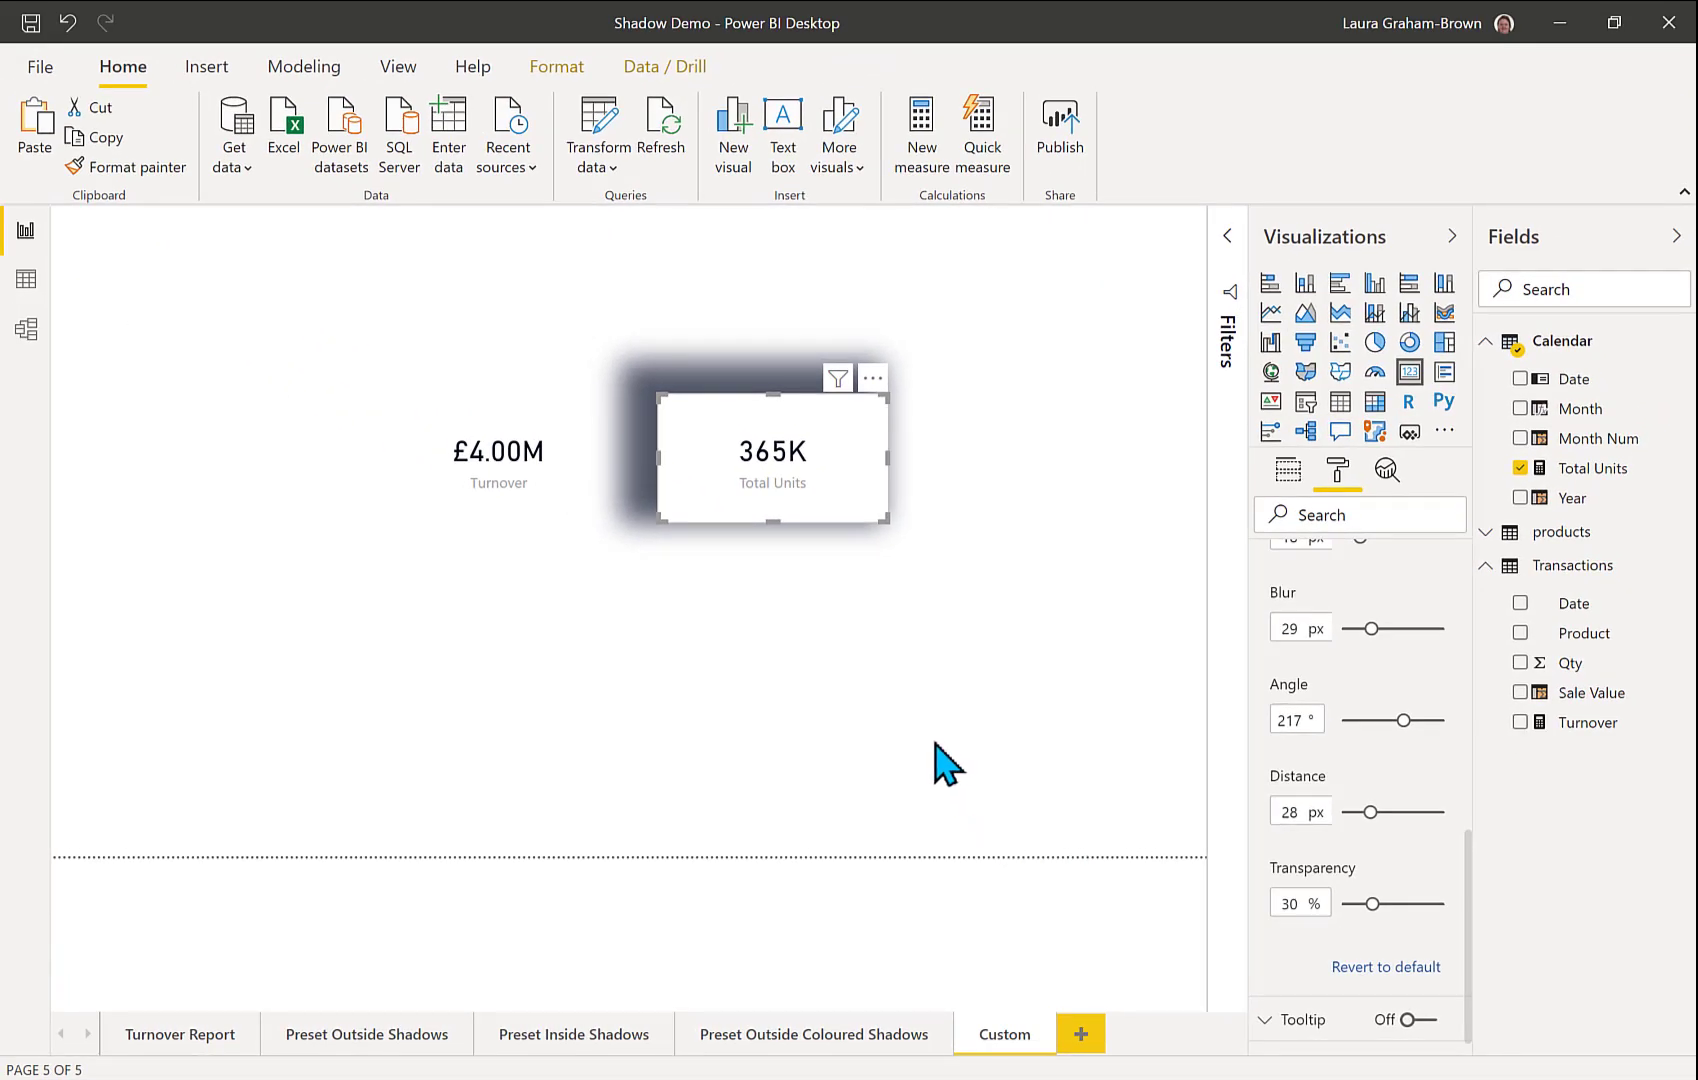
- Copy the Total Units card's shadow formatting to the Turnover card with Format Painter
click(148, 170)
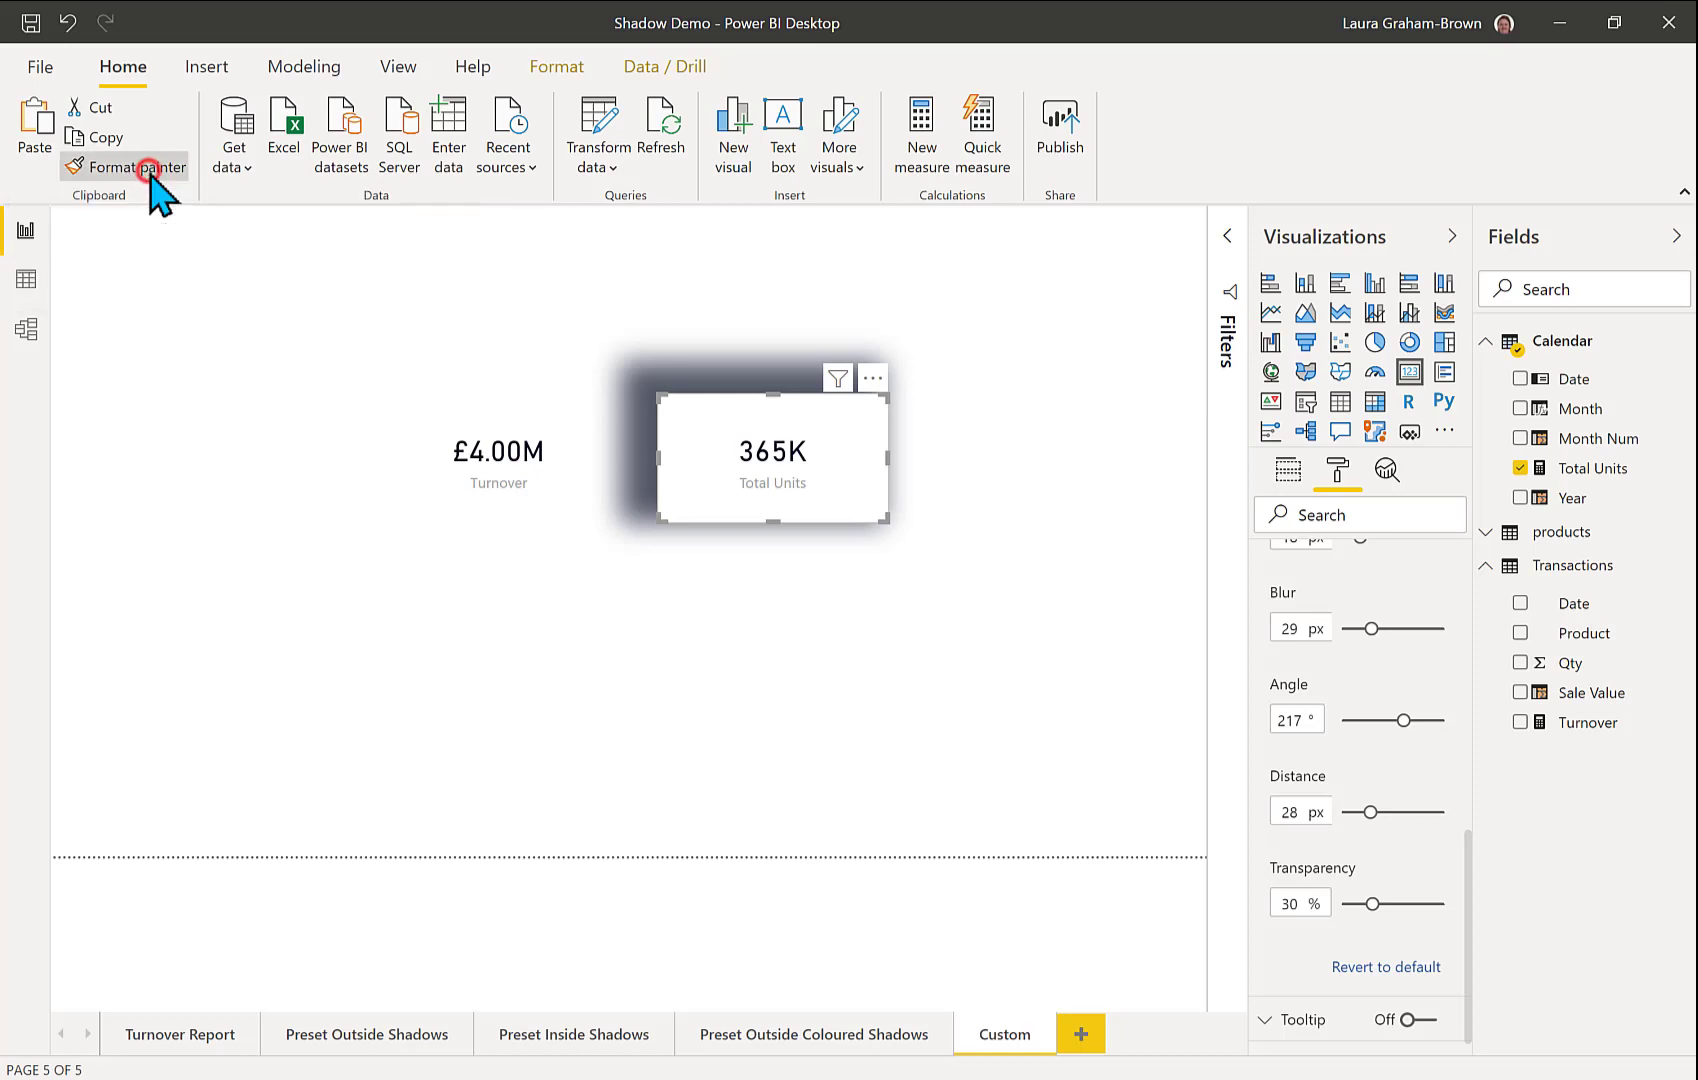
click(430, 470)
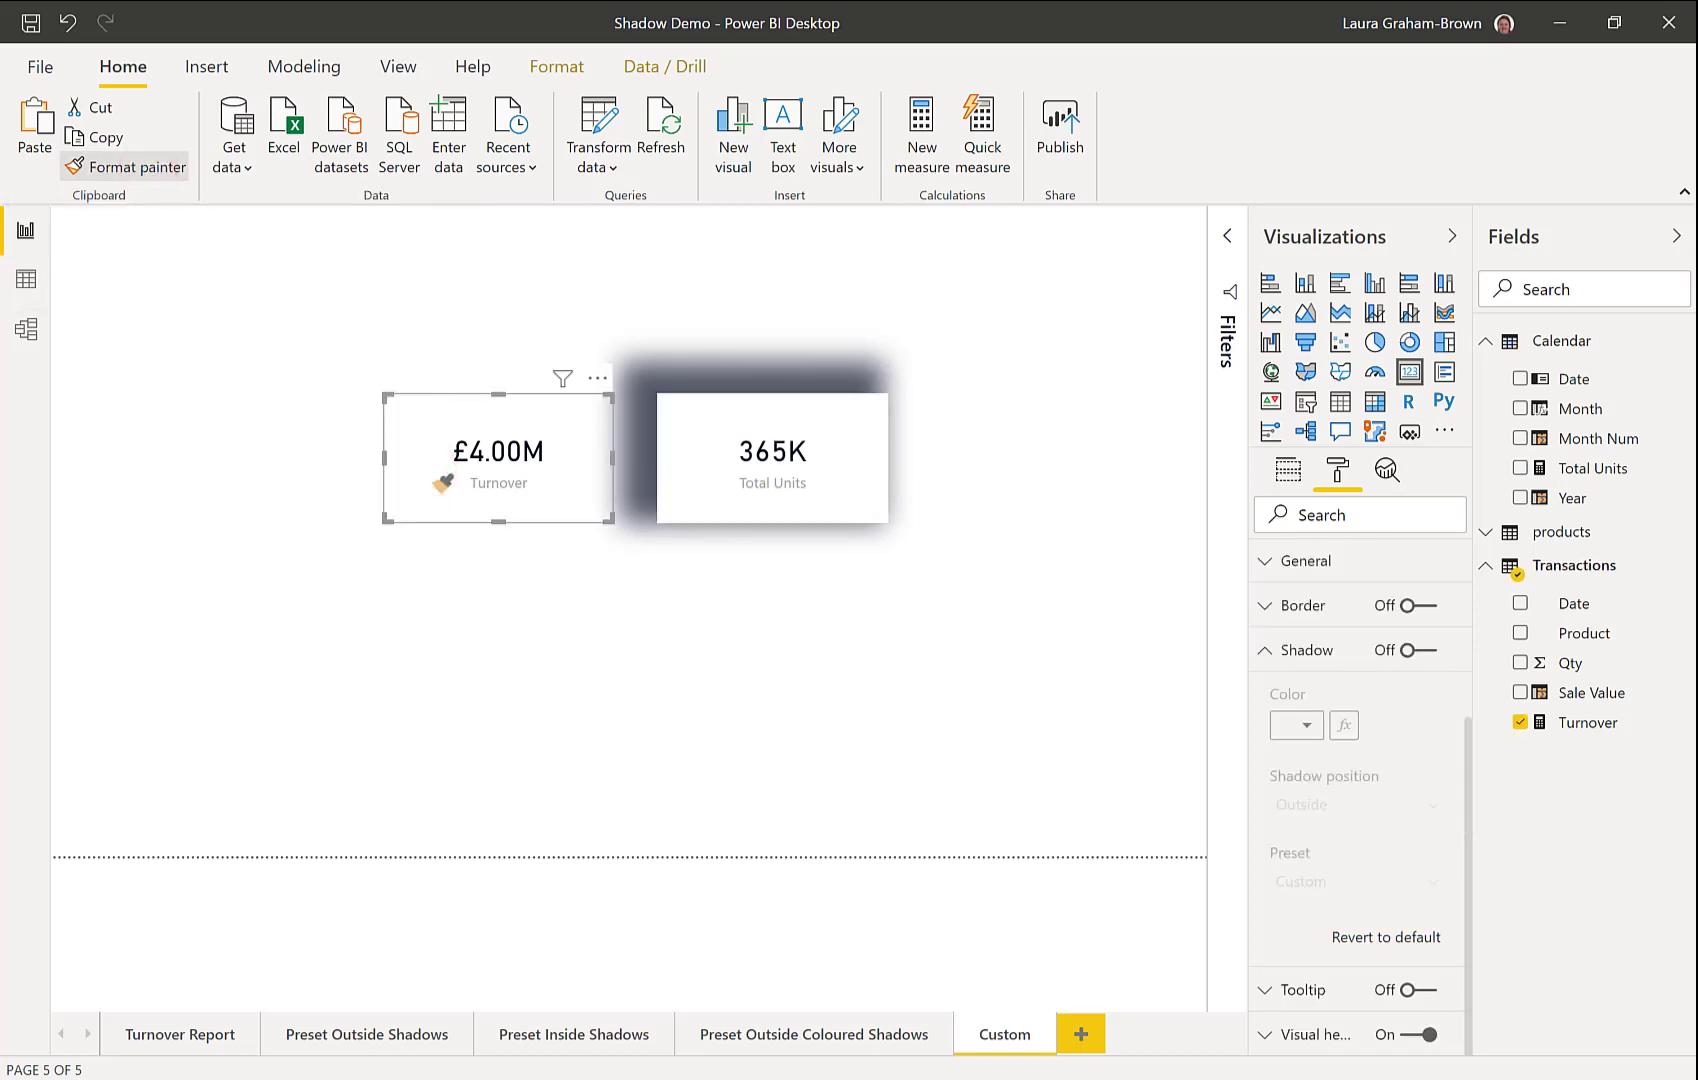
click(440, 484)
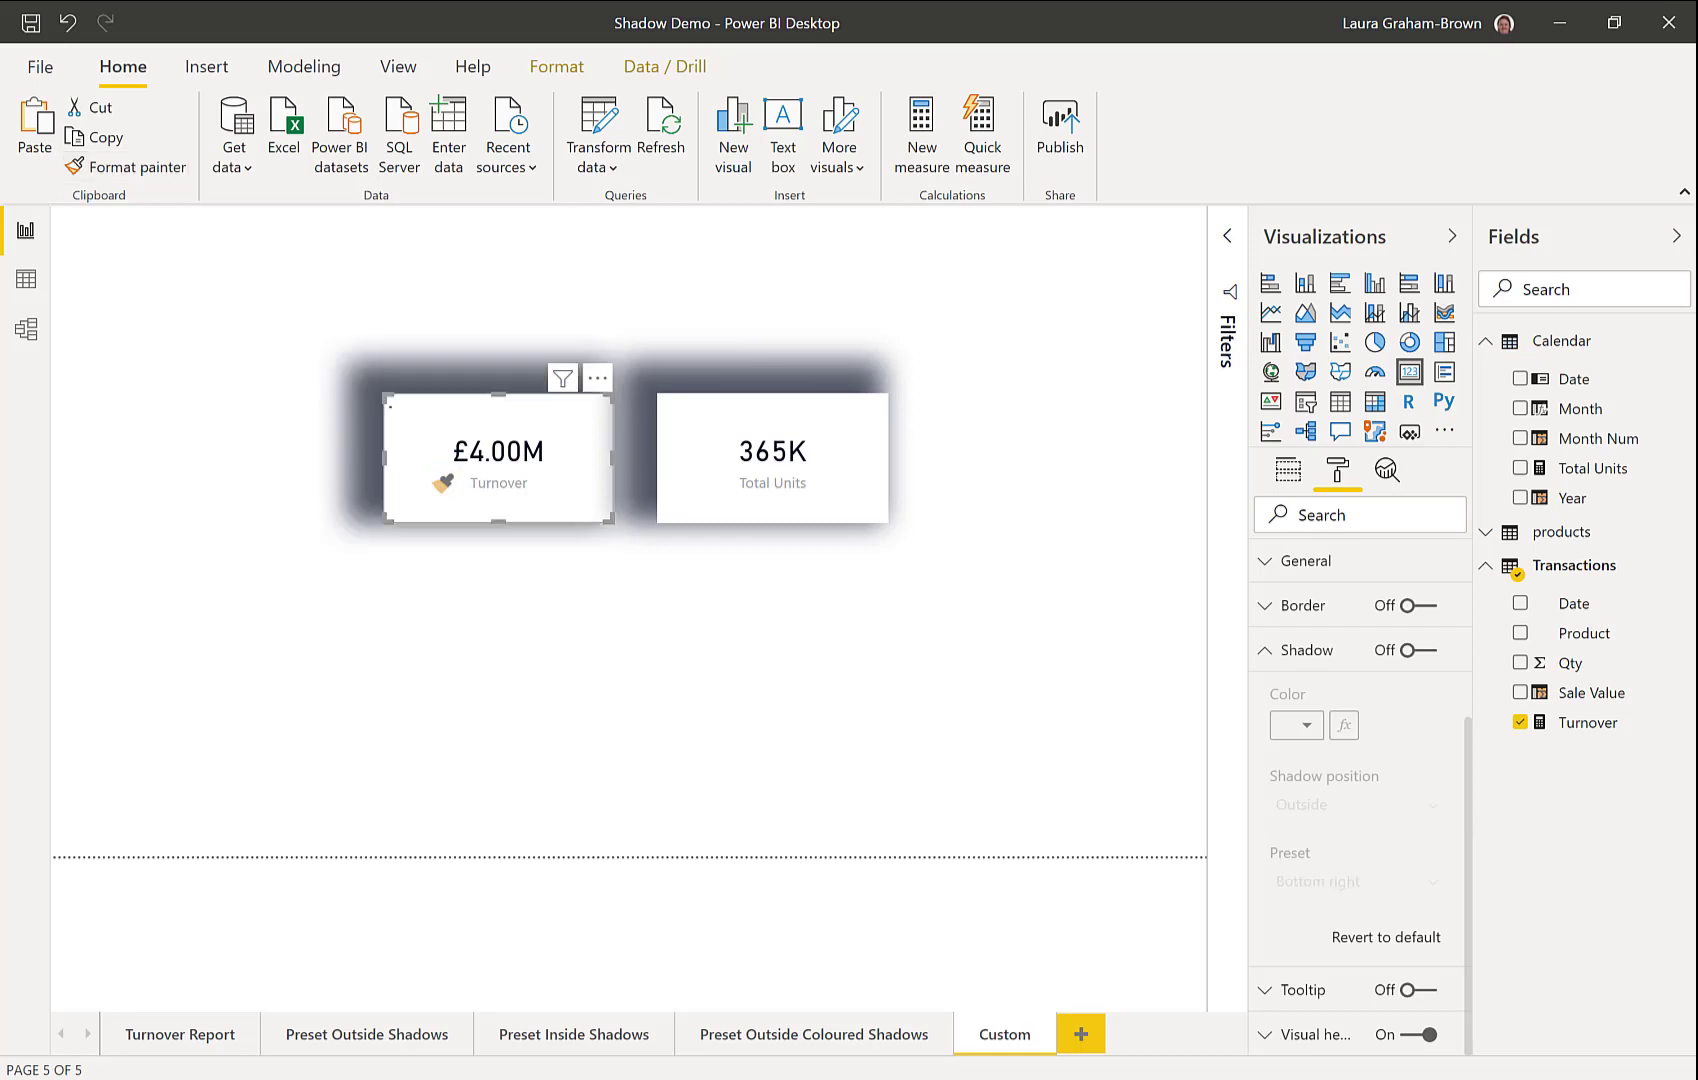
click(595, 714)
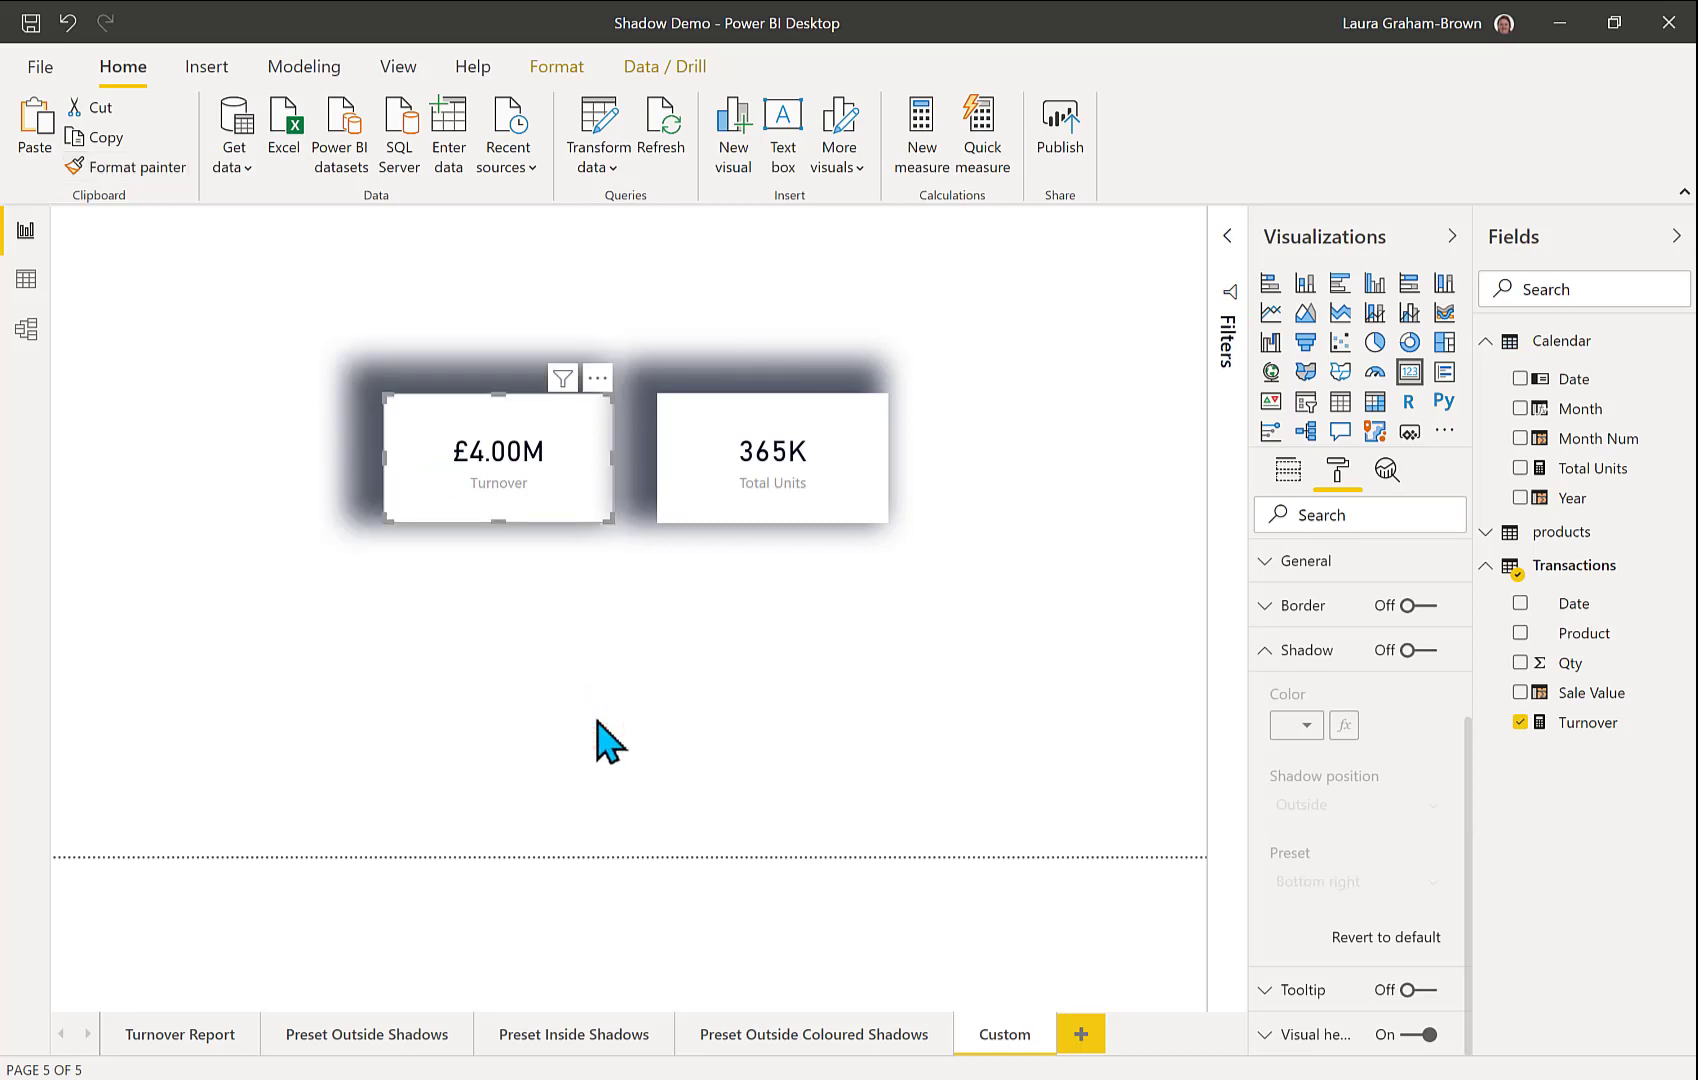